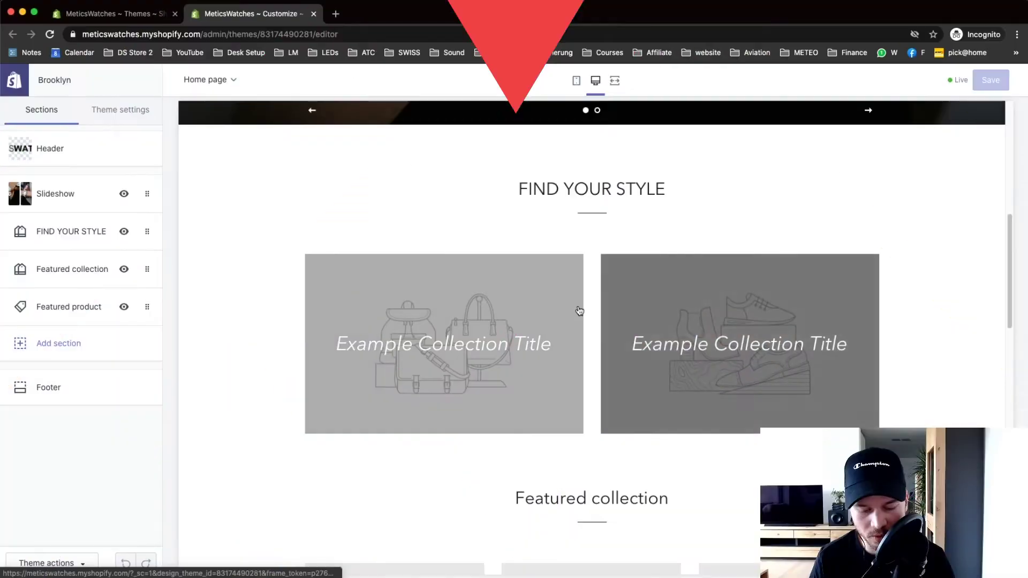
Go from the themes page to Products > Collections, where only the Home page collection is listed.
left_click(114, 14)
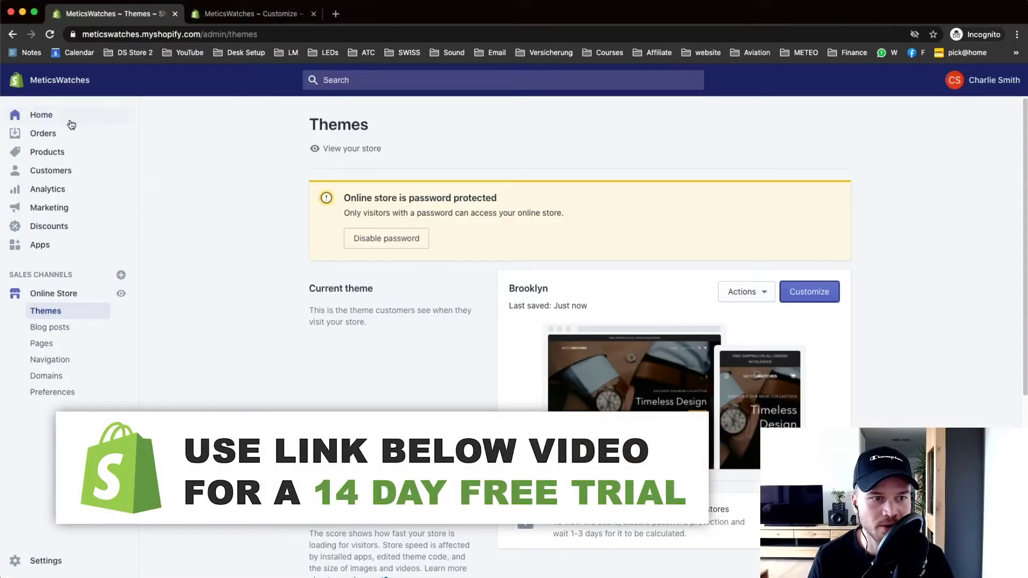
left_click(53, 153)
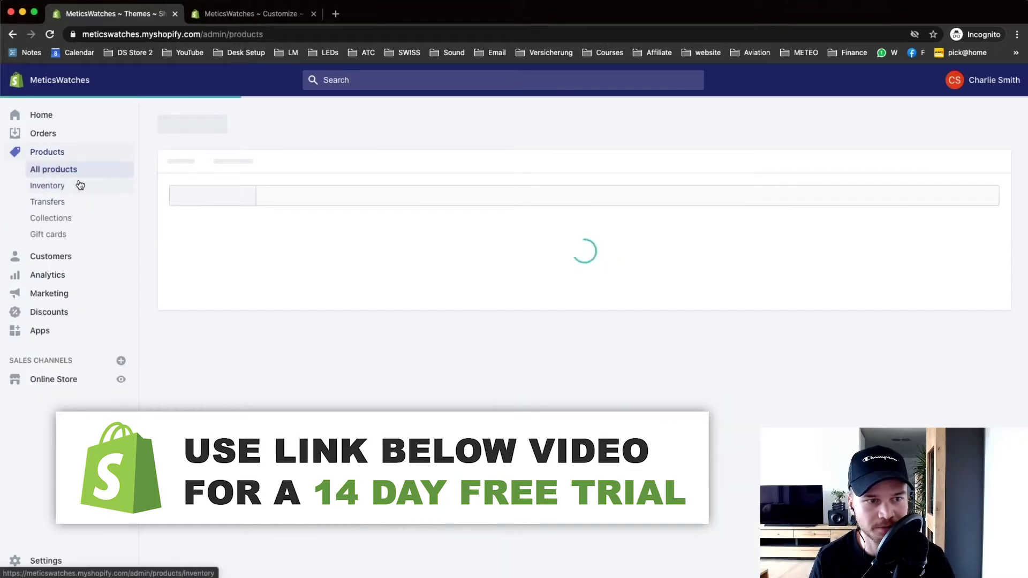
left_click(55, 219)
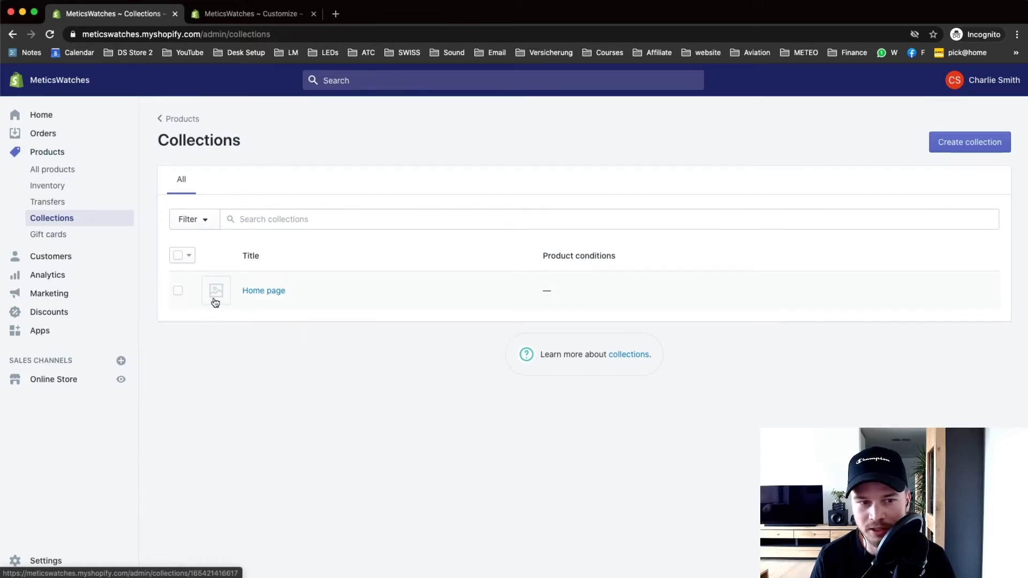
Delete the Home page collection and start a blank new collection.
left_click(178, 292)
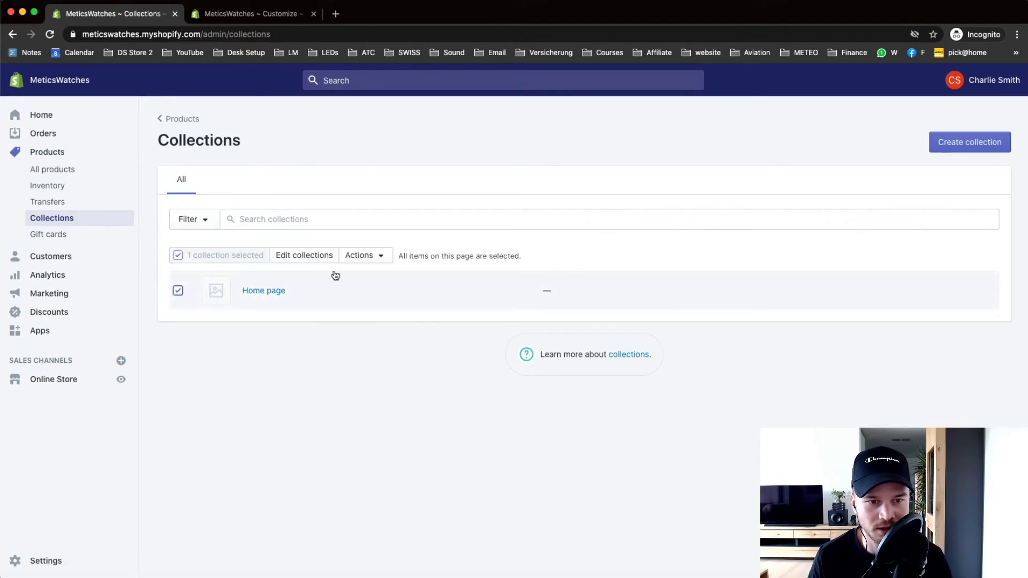
left_click(377, 262)
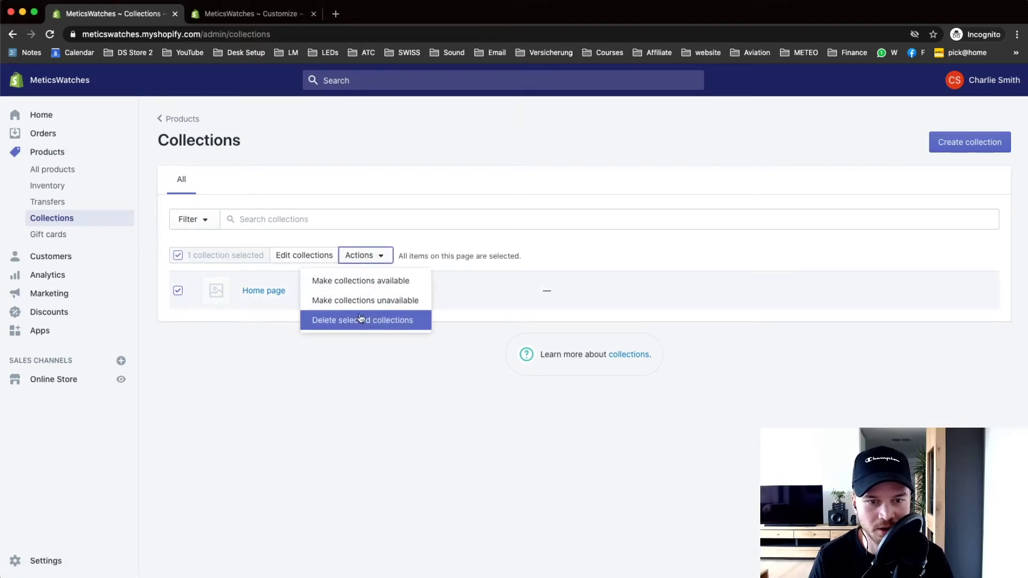
left_click(388, 321)
left_click(661, 214)
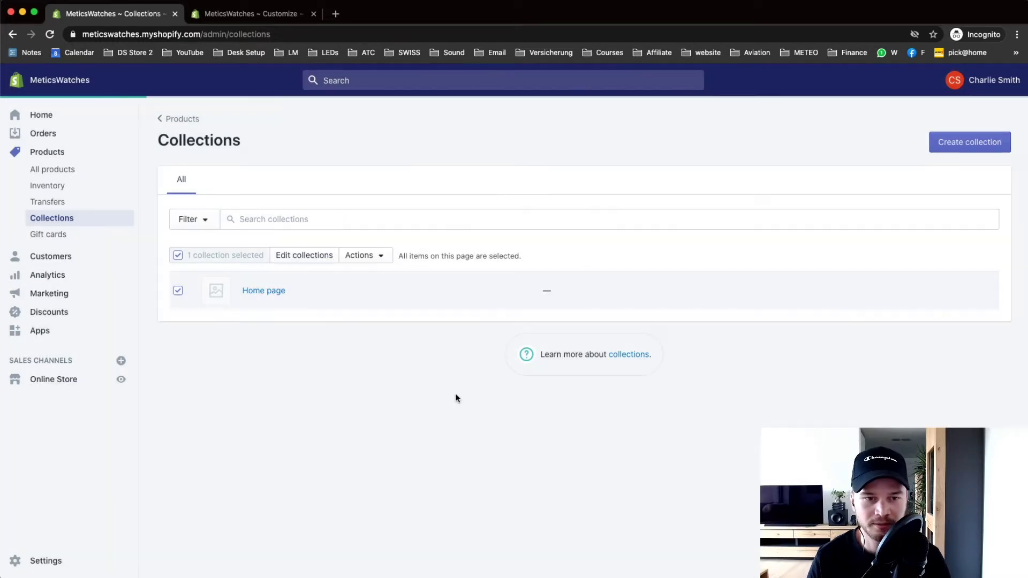
left_click(604, 395)
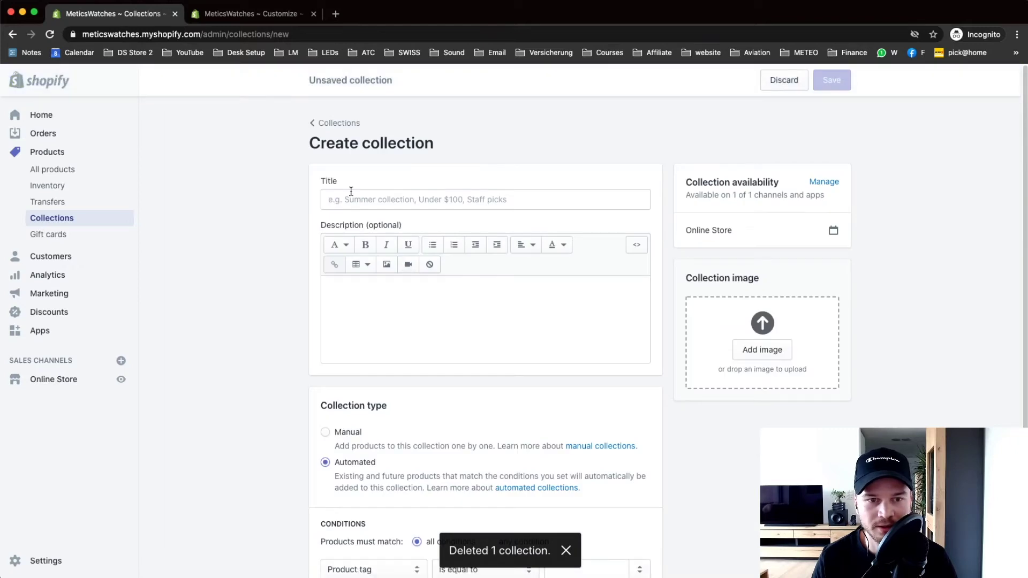
Enter MENS as the new collection's title.
left_click(364, 202)
type("MENS")
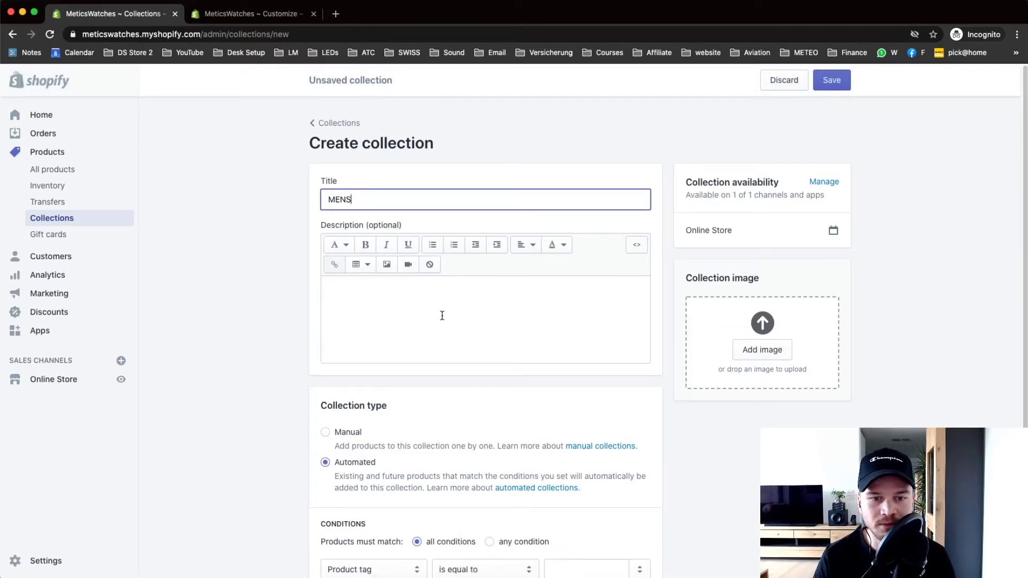
left_click(388, 324)
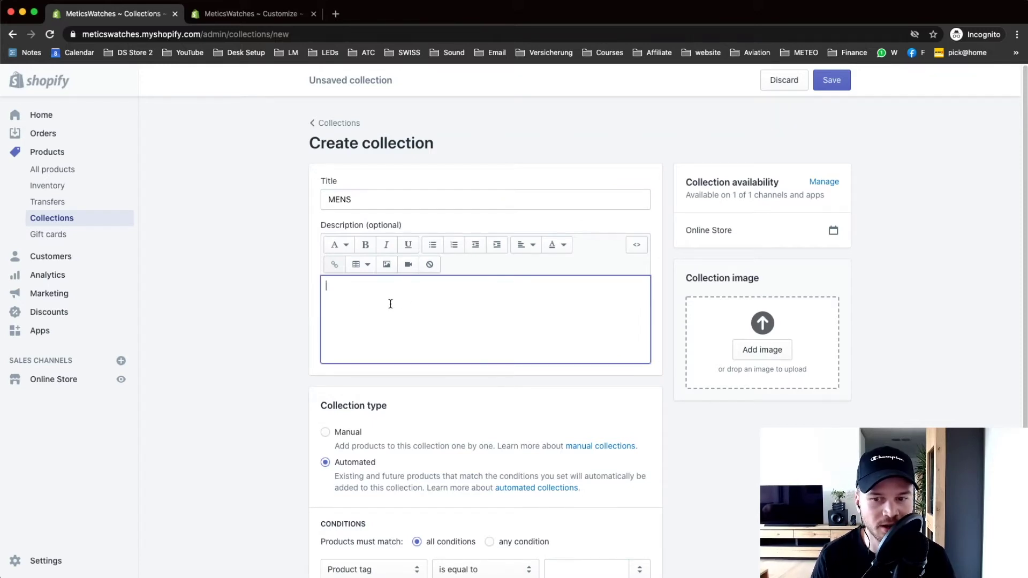
left_click(268, 323)
Set the MENS collection type to Manual and start adding its image.
scroll(268, 325, "down", 2)
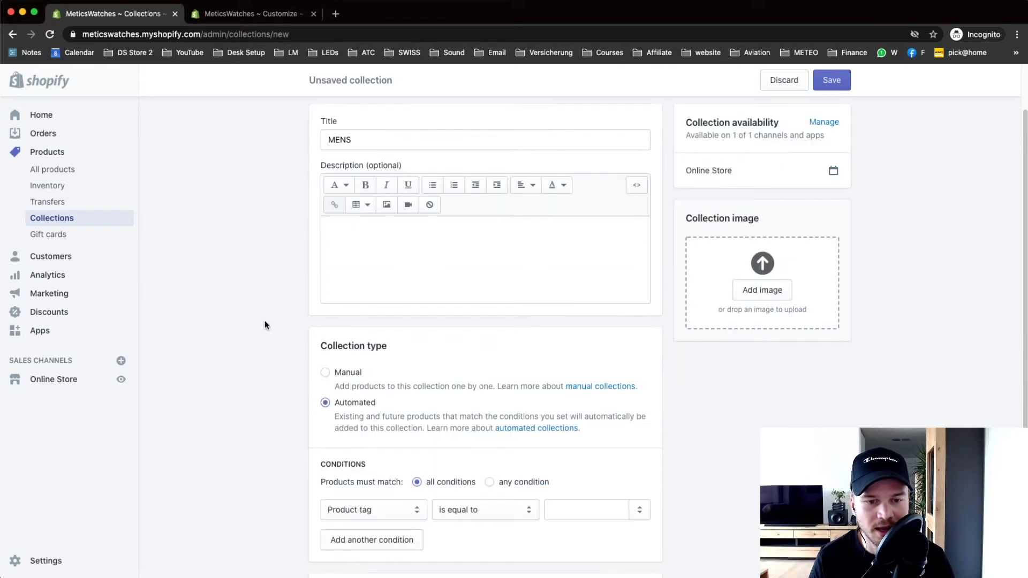
left_click(413, 253)
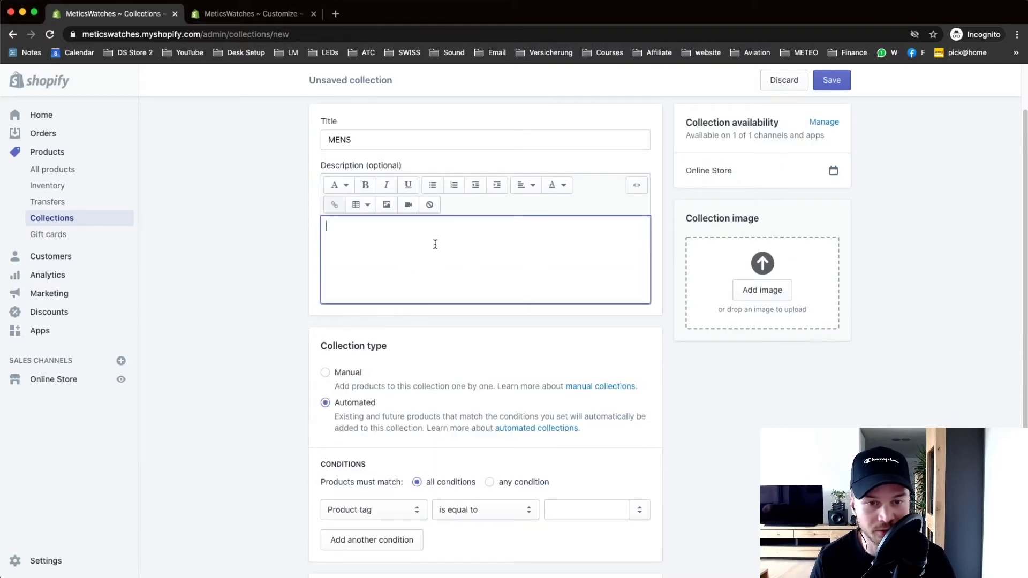
left_click(248, 289)
scroll(371, 371, "down", 3)
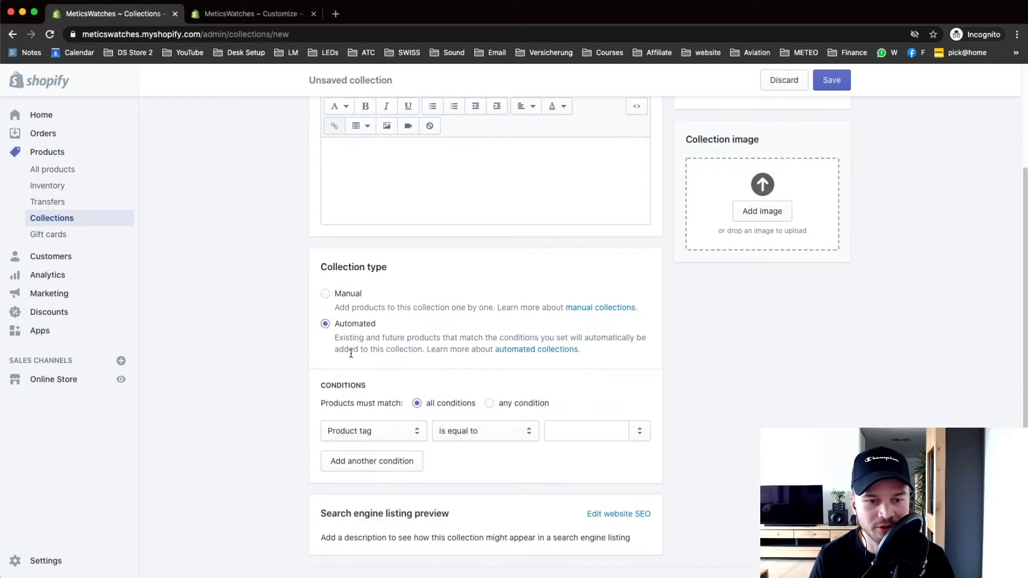
left_click(328, 297)
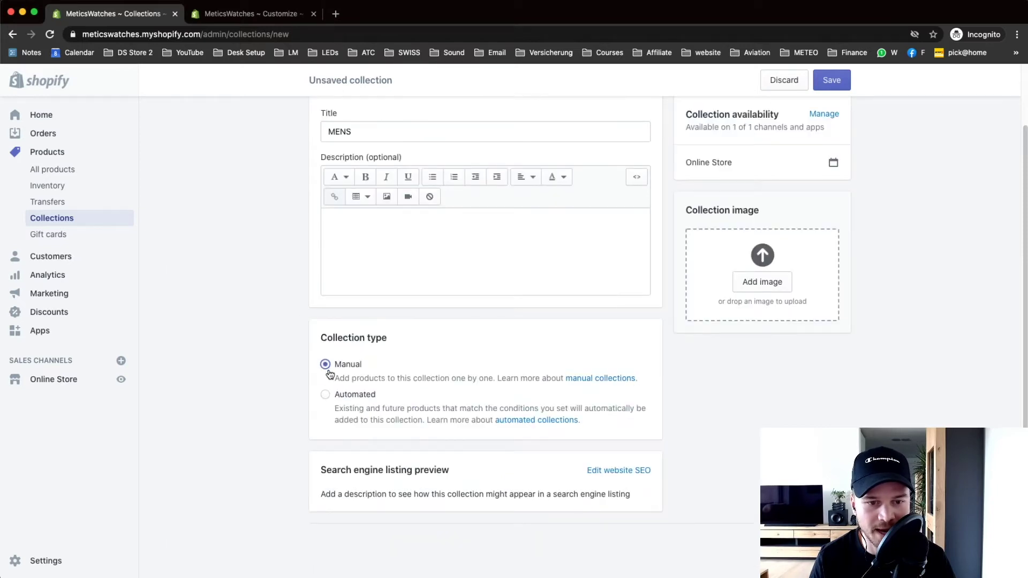
scroll(590, 340, "up", 2)
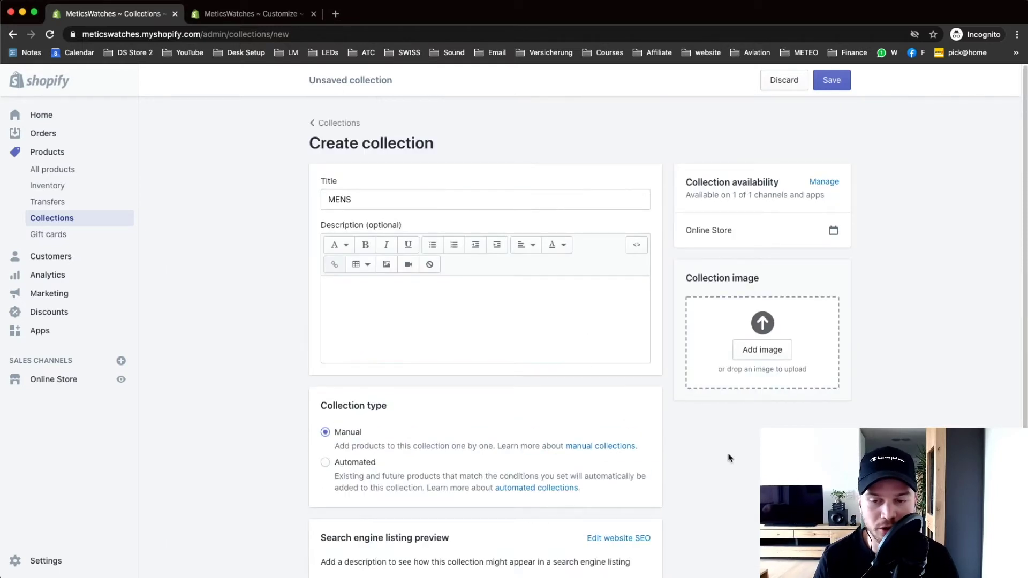
left_click(767, 352)
Upload the mens image from meticswatches > collections, save MENS, and return to Collections.
left_click(506, 56)
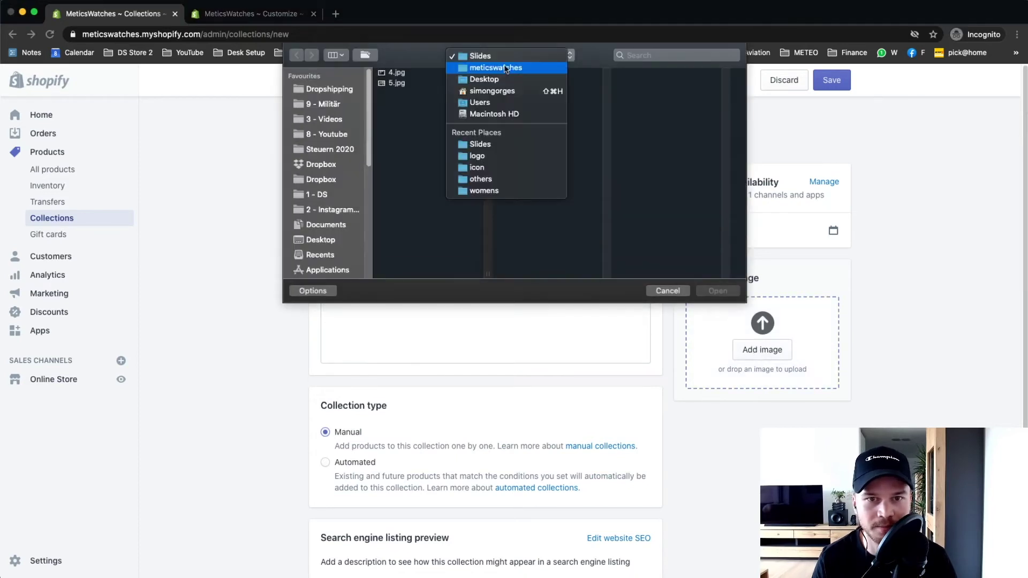
left_click(536, 68)
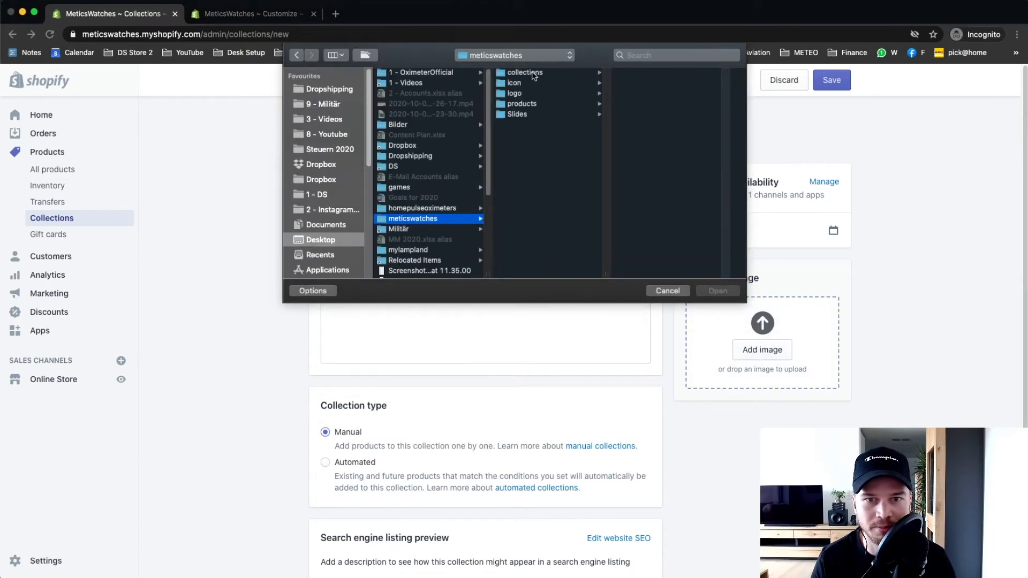
left_click(555, 72)
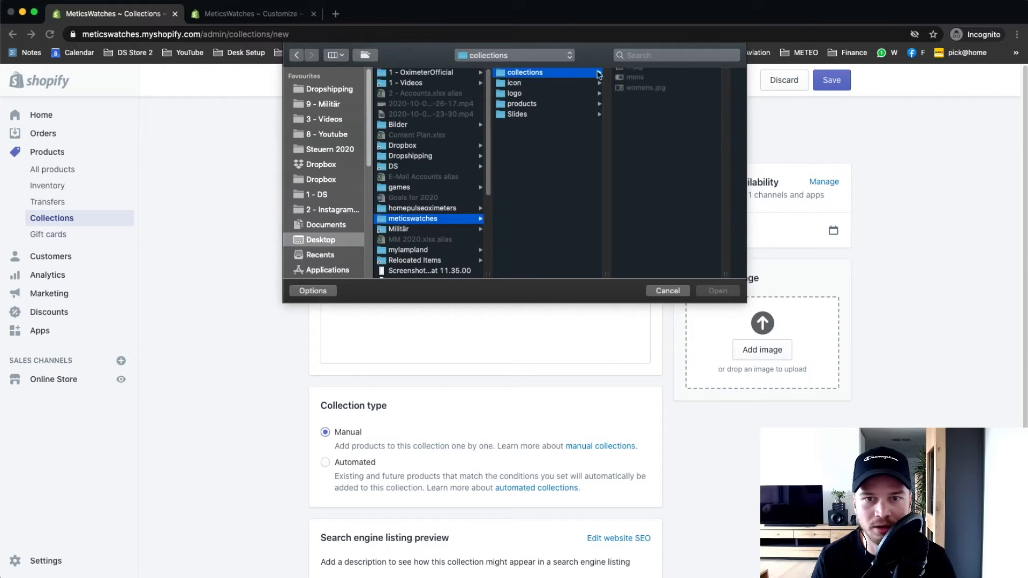
left_click(635, 83)
left_click(719, 290)
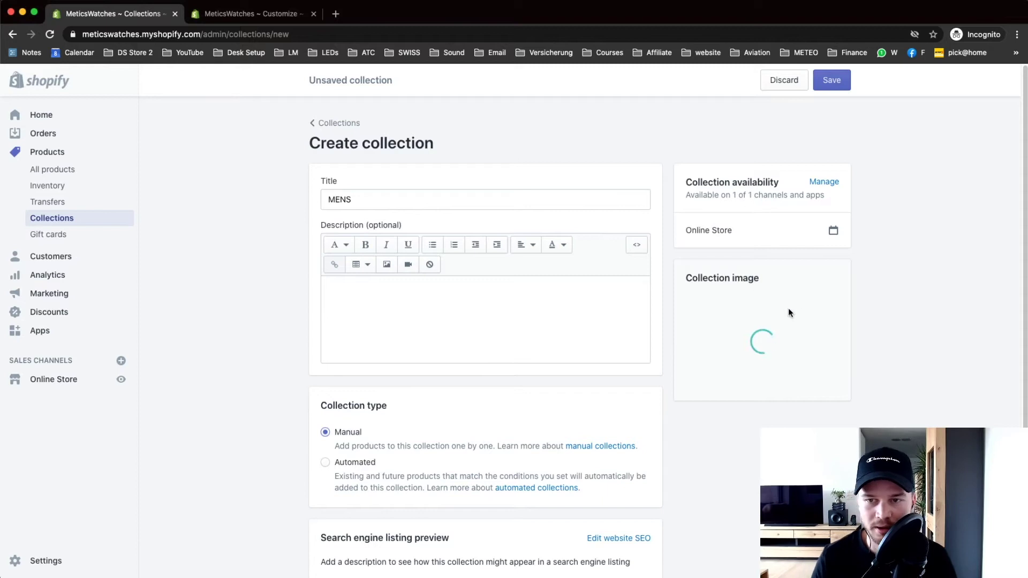
left_click(834, 80)
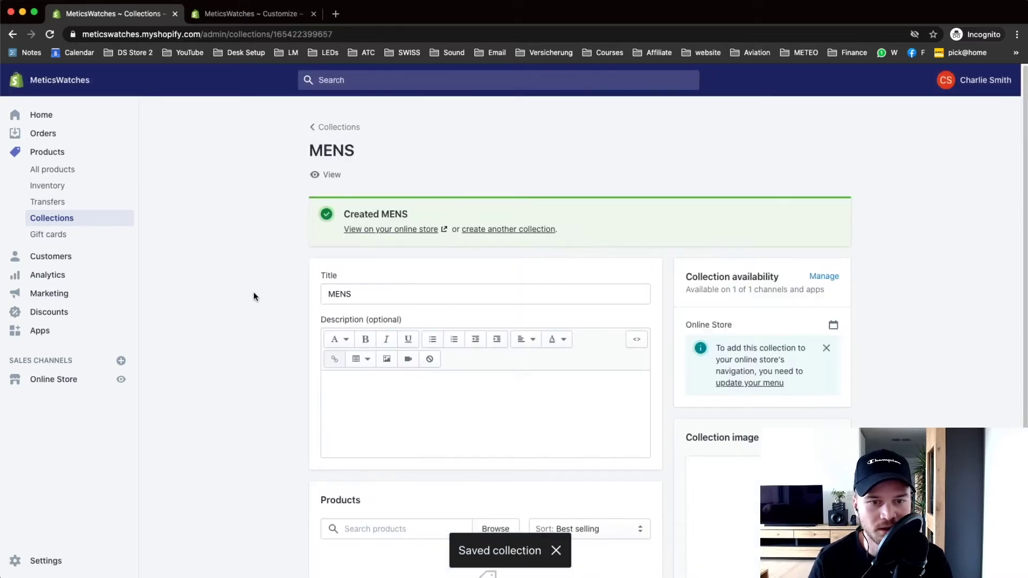
left_click(325, 129)
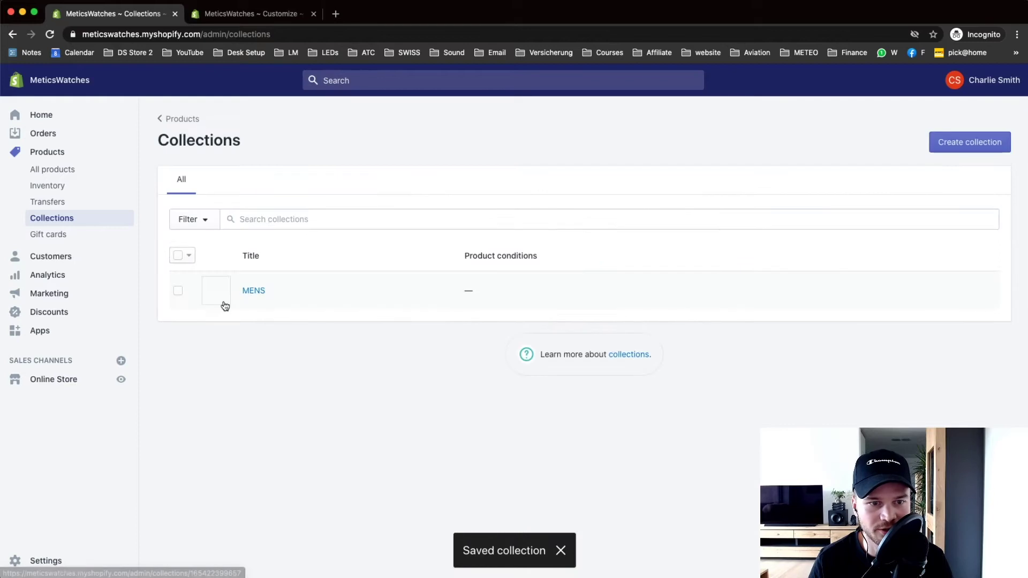
Create a second collection titled WOMENS, set to Manual, and start adding its image.
left_click(962, 142)
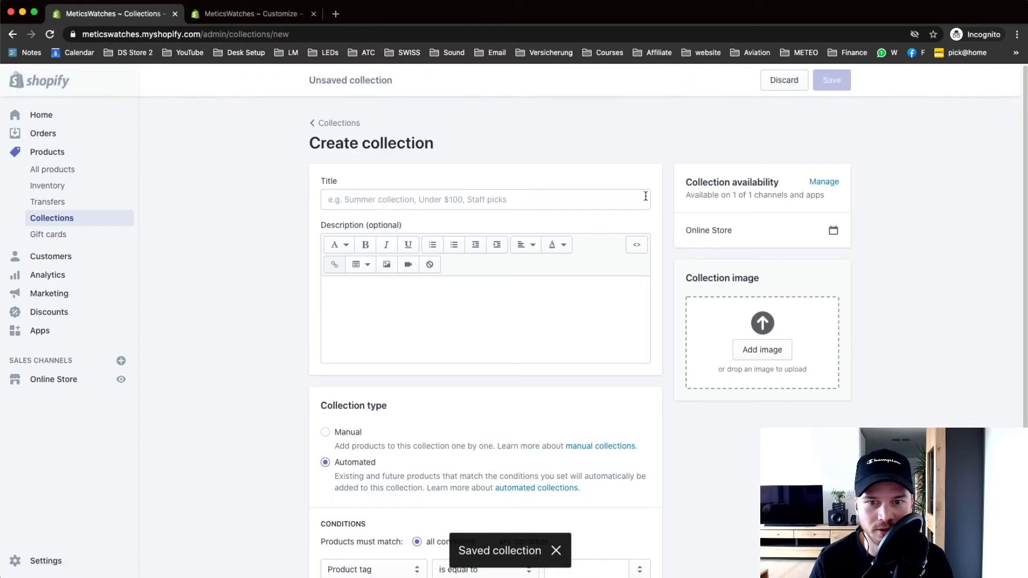
left_click(352, 198)
type("W")
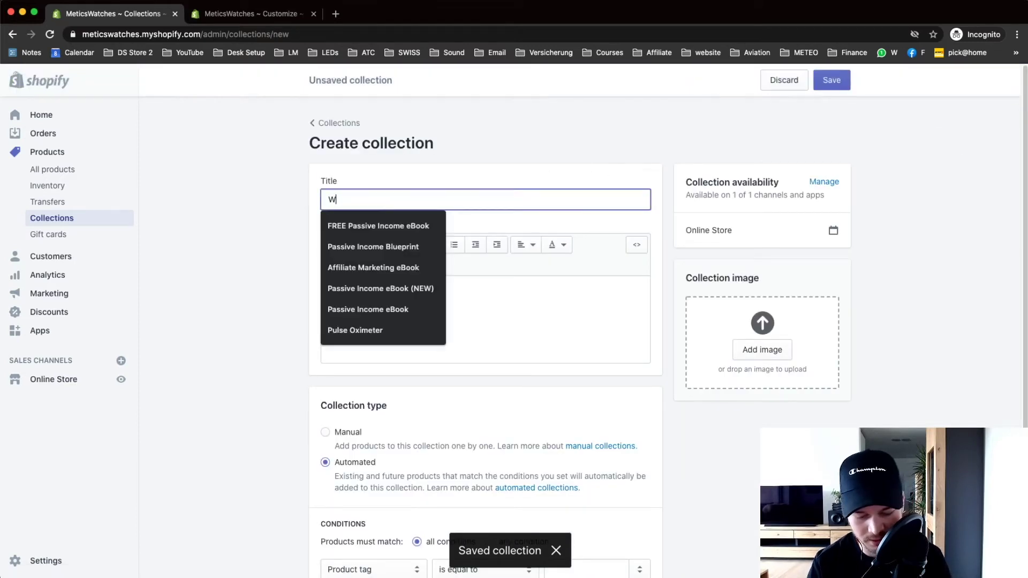
type("OMENS")
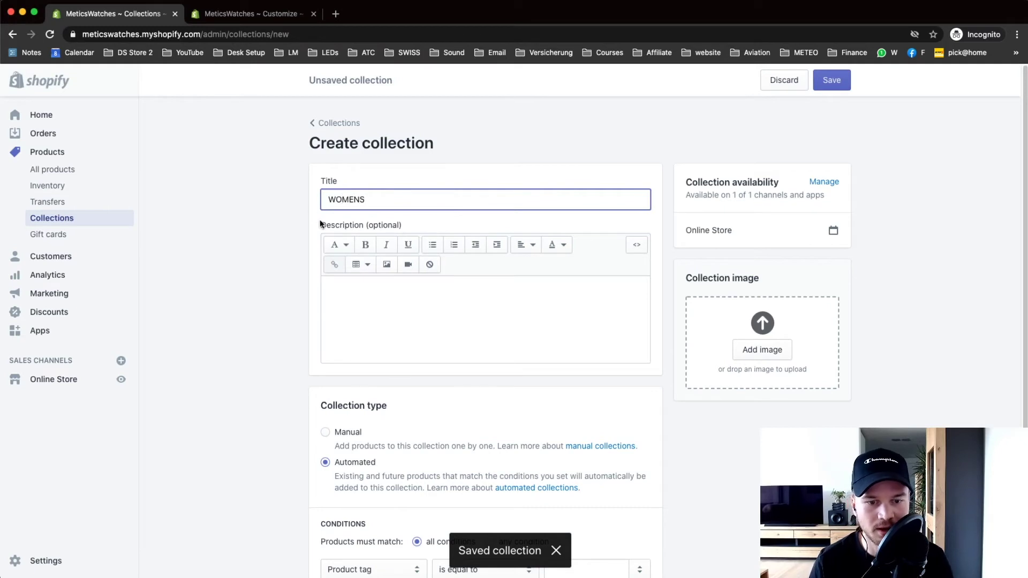
left_click(340, 303)
scroll(253, 343, "down", 3)
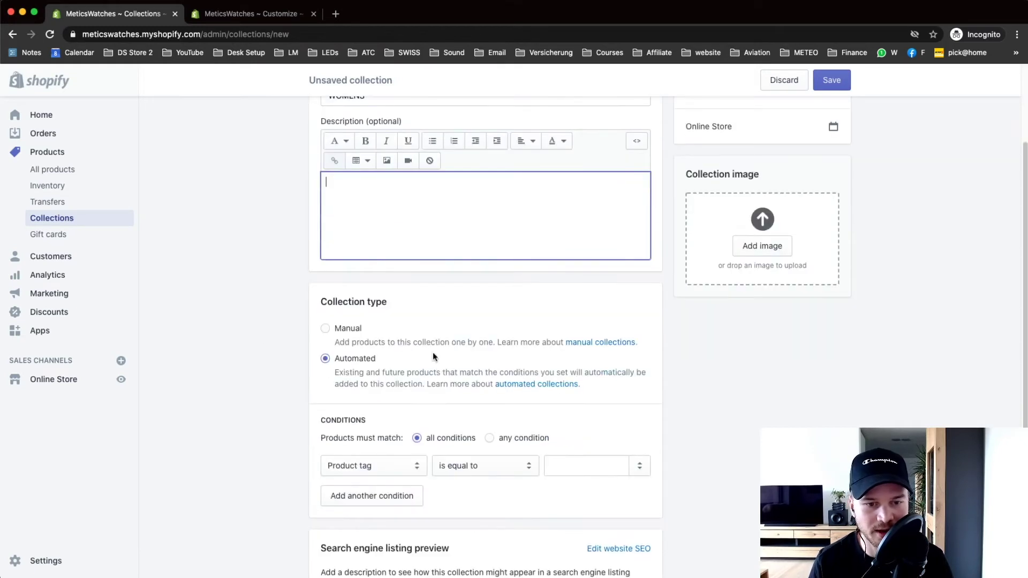
left_click(326, 329)
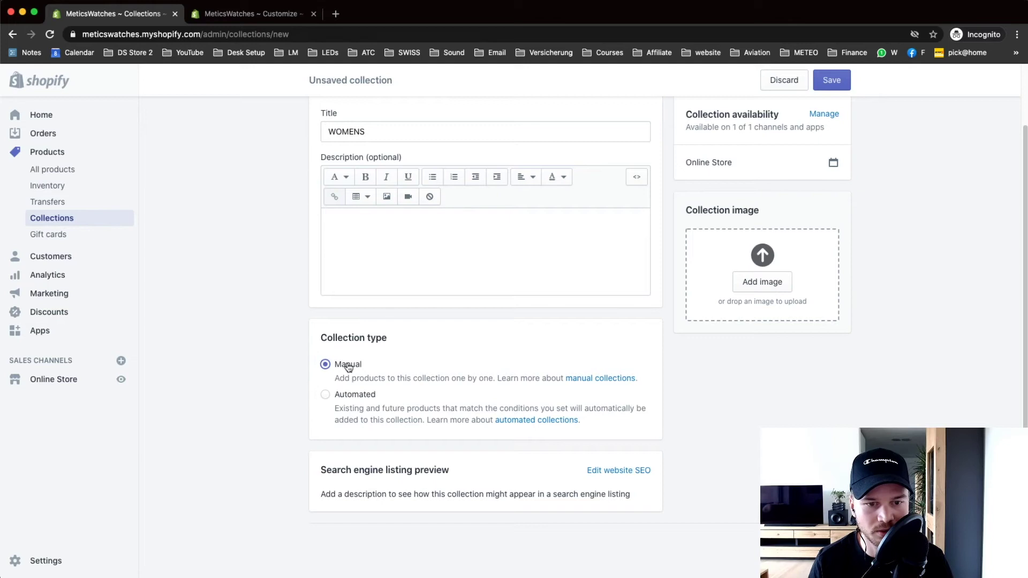
left_click(729, 317)
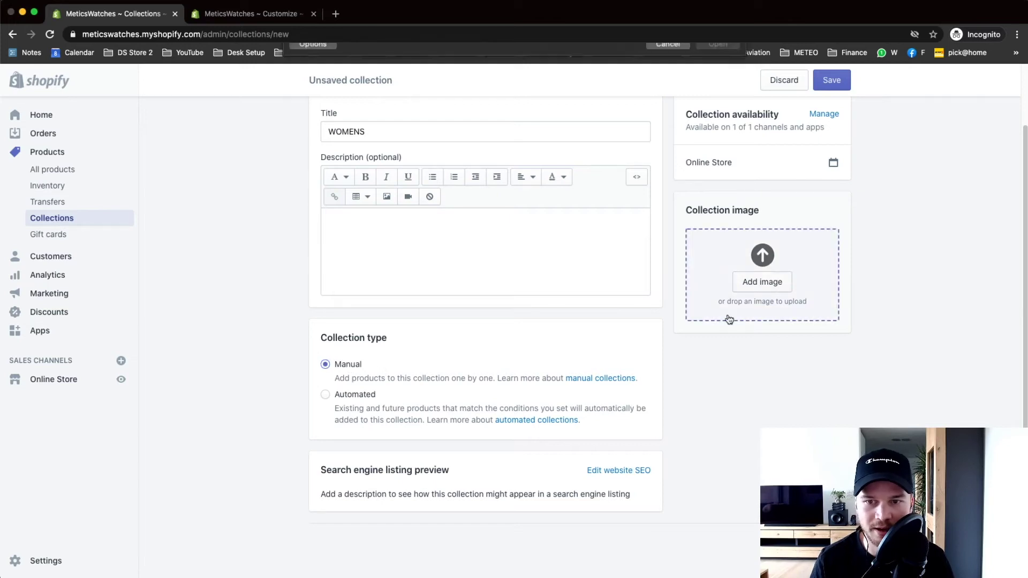
Attach womens.jpg, save the WOMENS collection, and return to the theme editor.
left_click(408, 94)
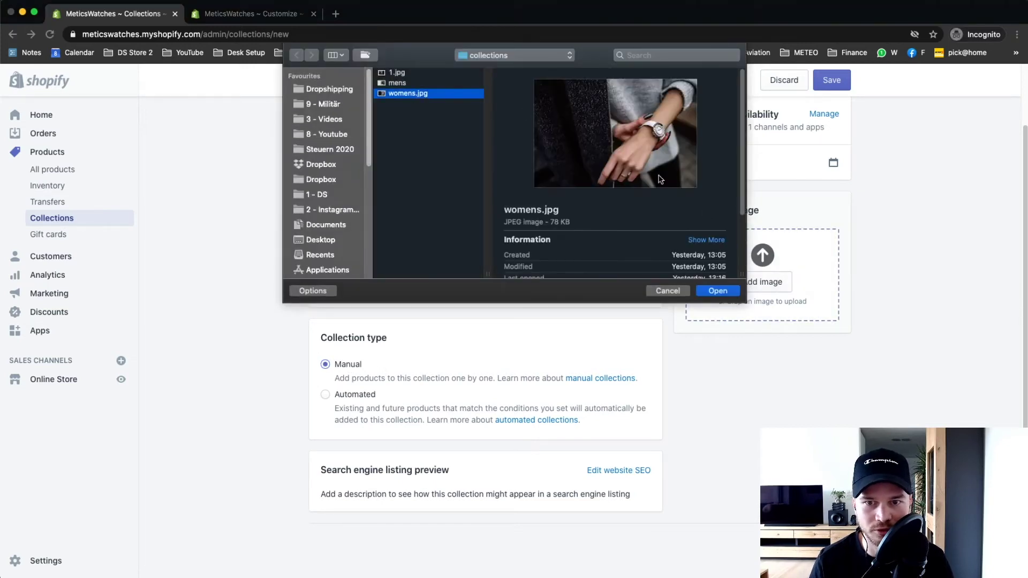
left_click(717, 291)
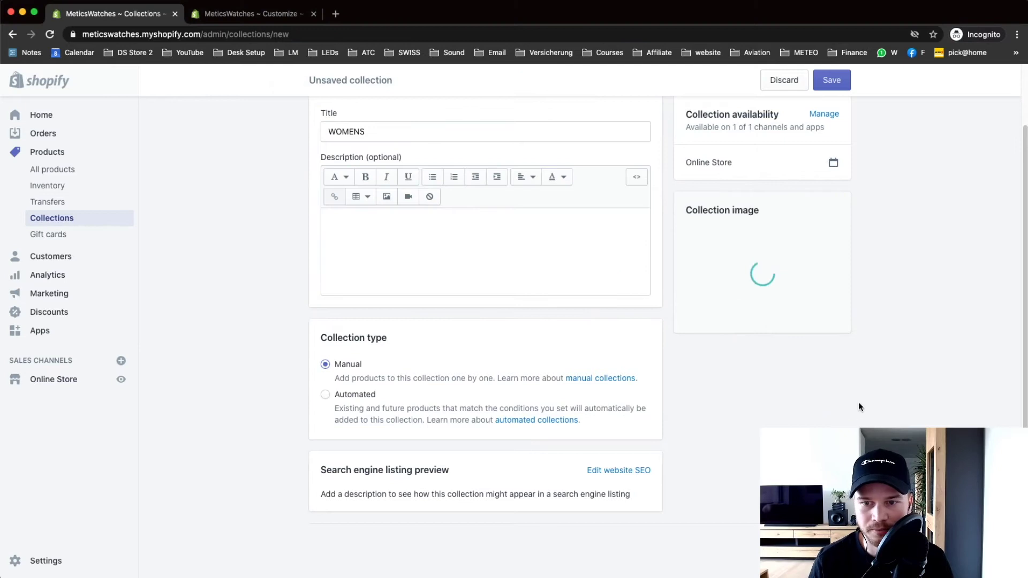
scroll(858, 409, "up", 3)
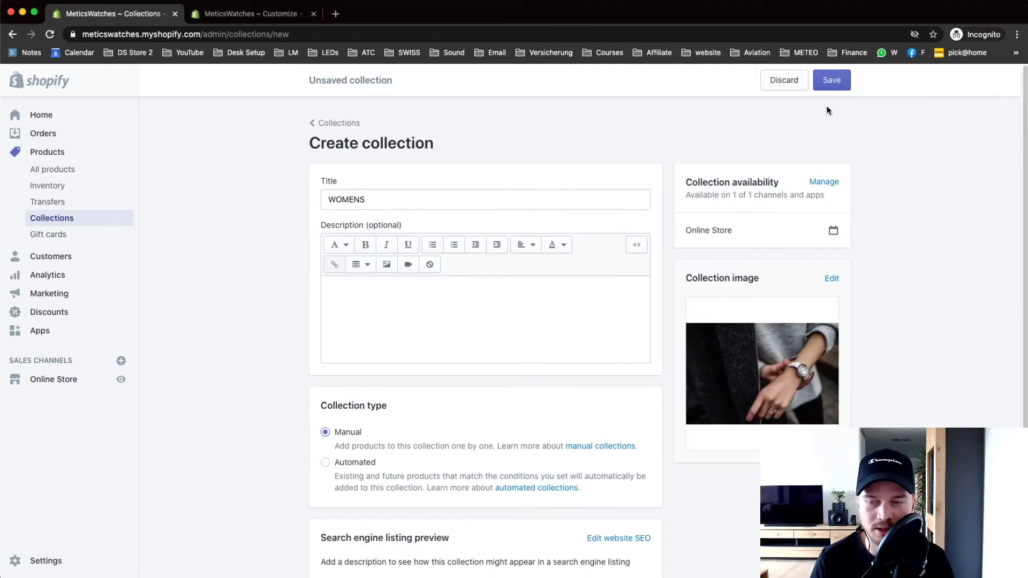
left_click(839, 81)
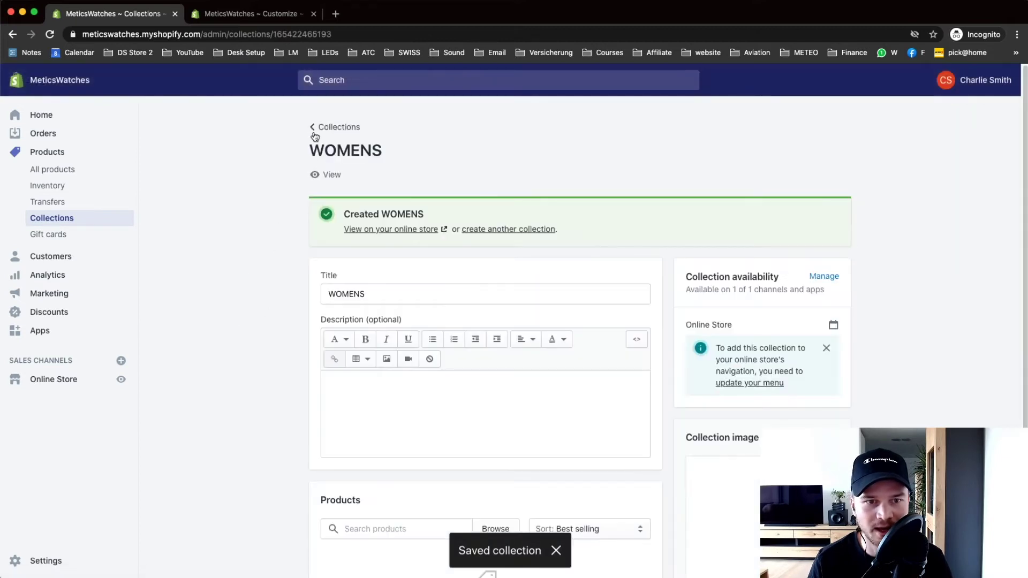
left_click(314, 126)
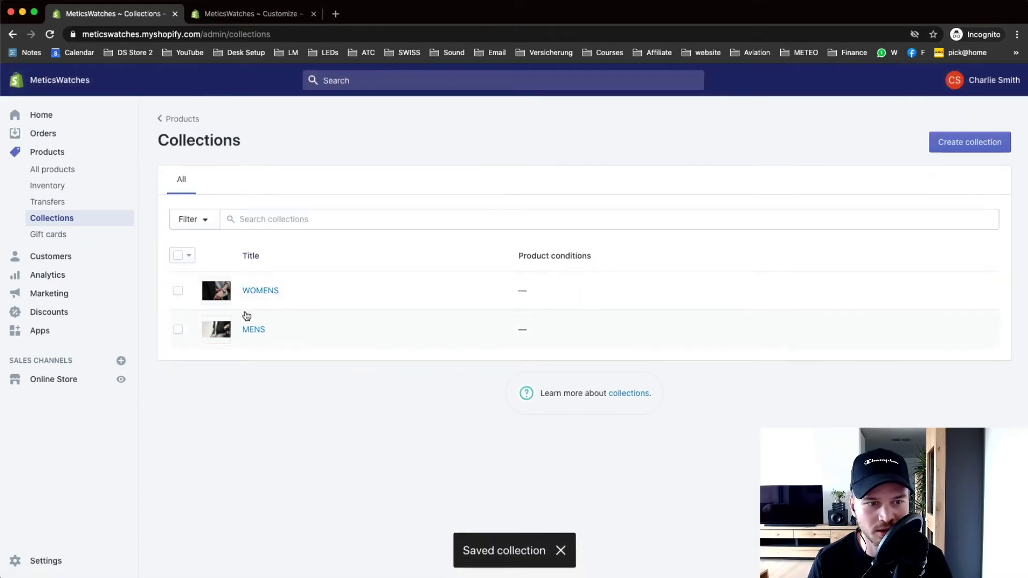
left_click(241, 13)
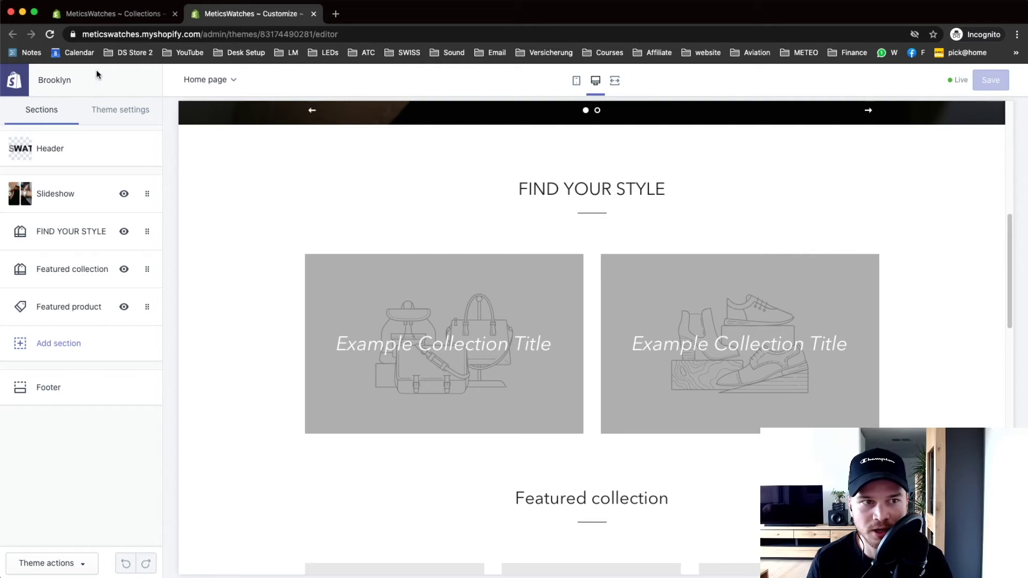
left_click(50, 35)
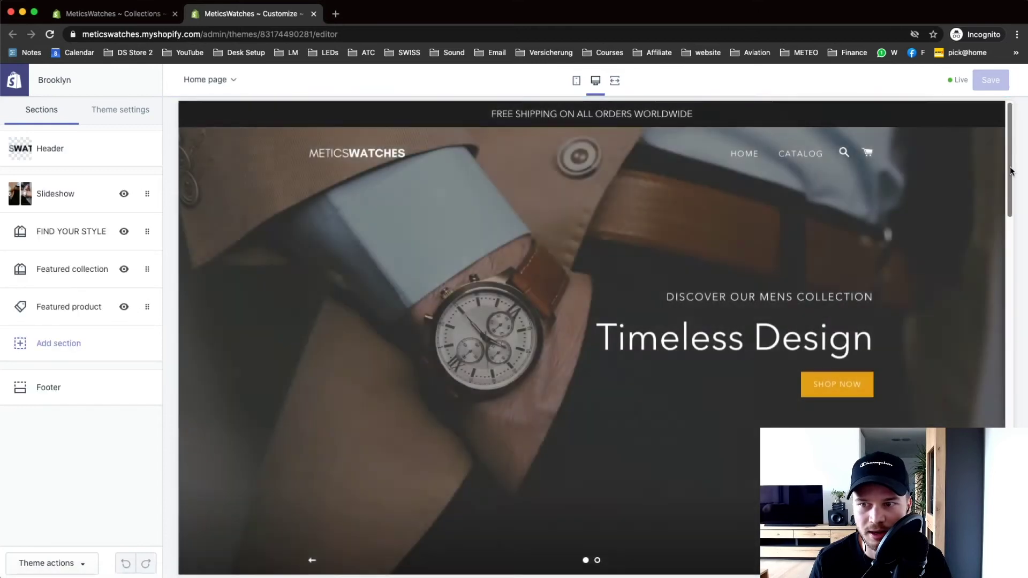
left_click_drag(1007, 185, 1015, 289)
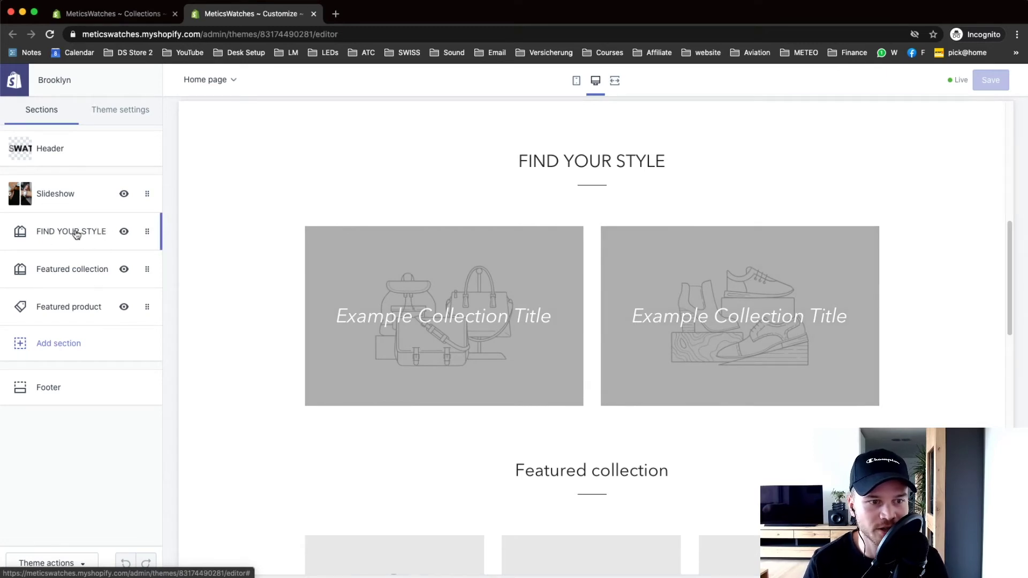
Assign the MENS collection to the first FIND YOUR STYLE tile.
left_click(77, 234)
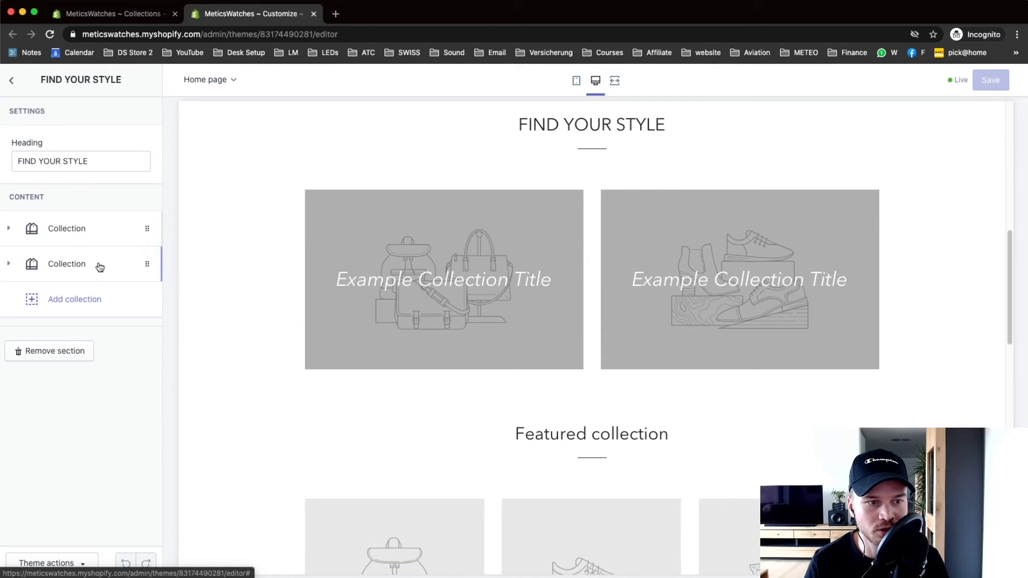
left_click(15, 231)
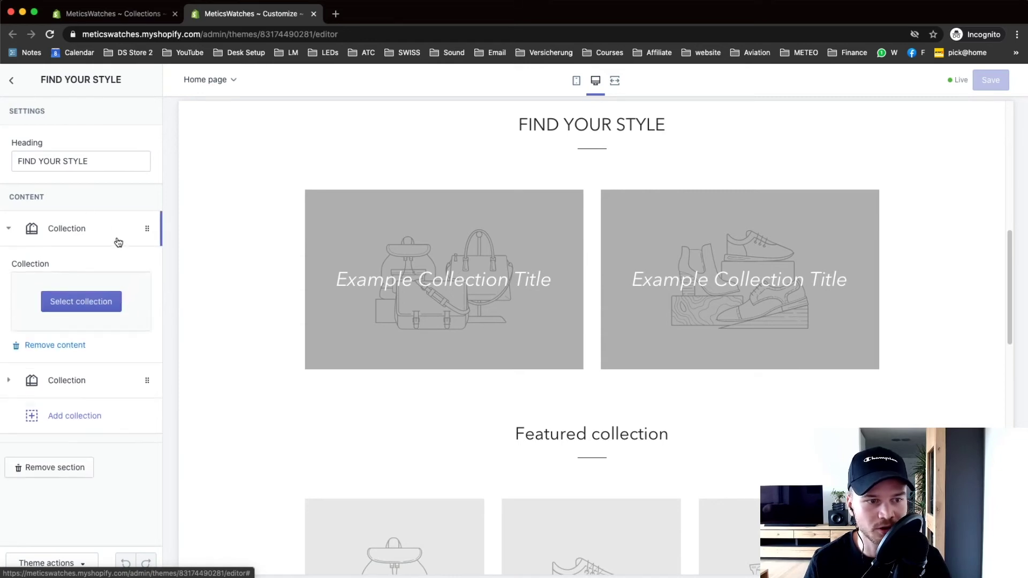
left_click(82, 304)
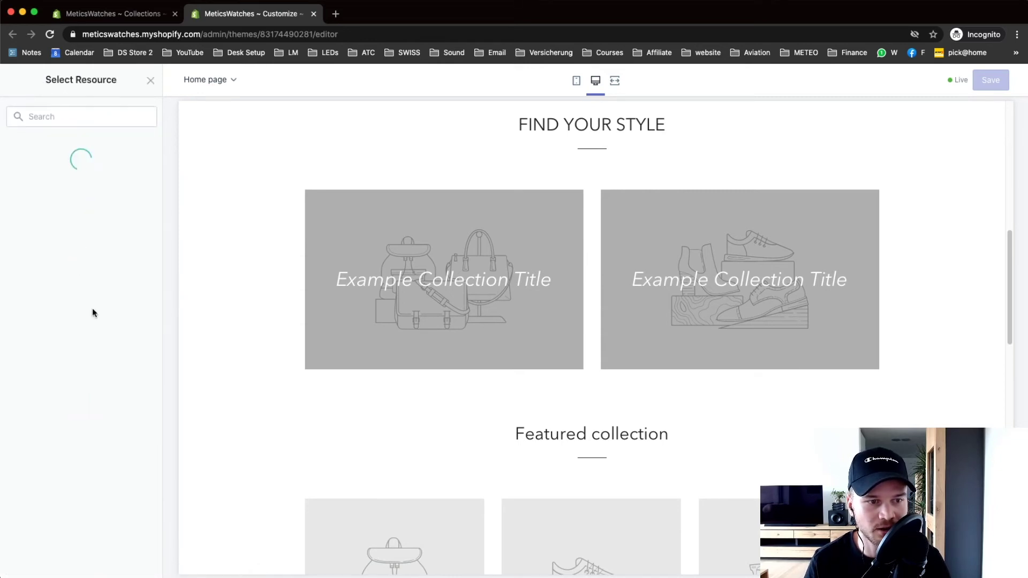
left_click(61, 229)
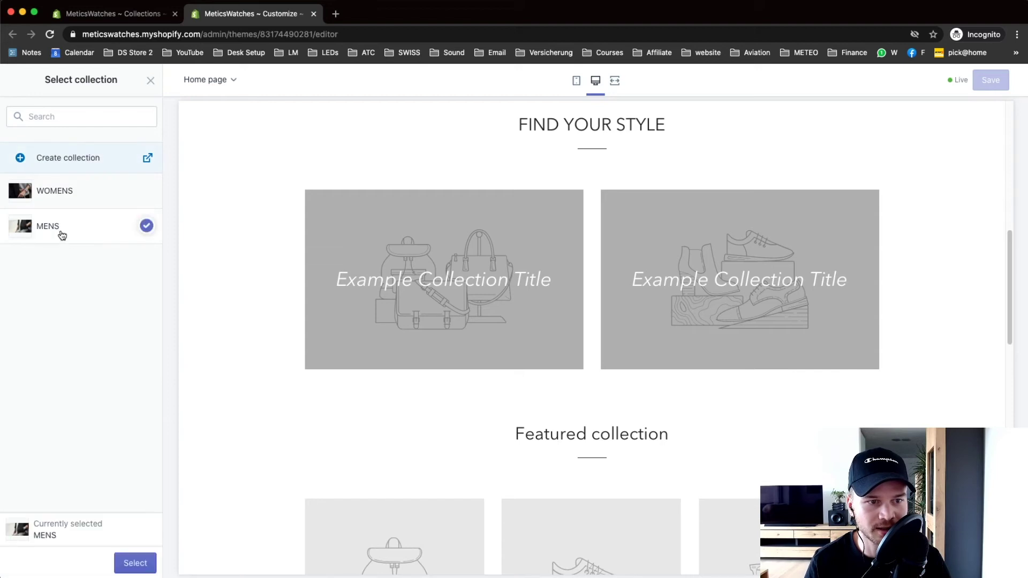
left_click(135, 563)
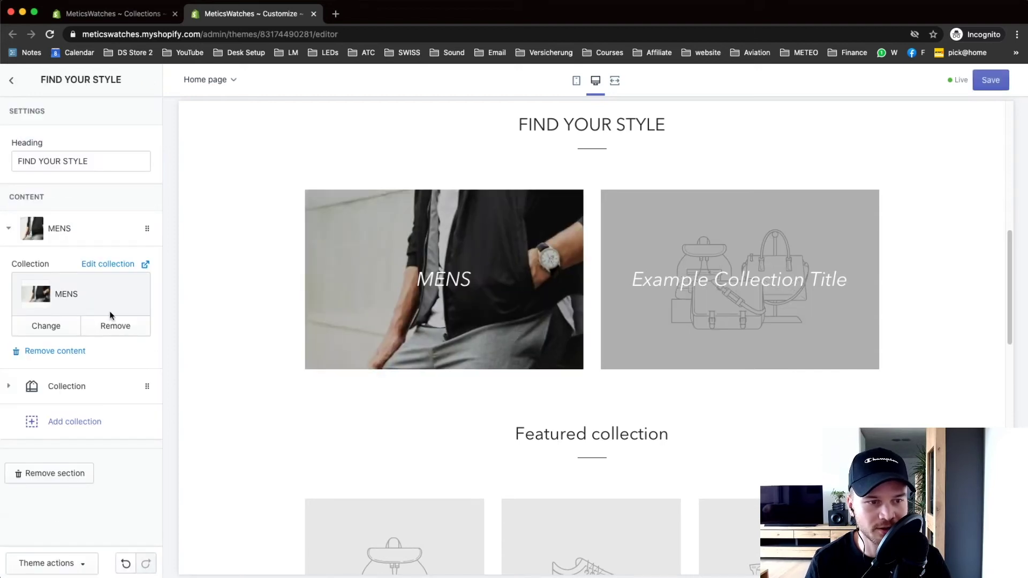
Assign the WOMENS collection to the second FIND YOUR STYLE tile.
left_click(48, 388)
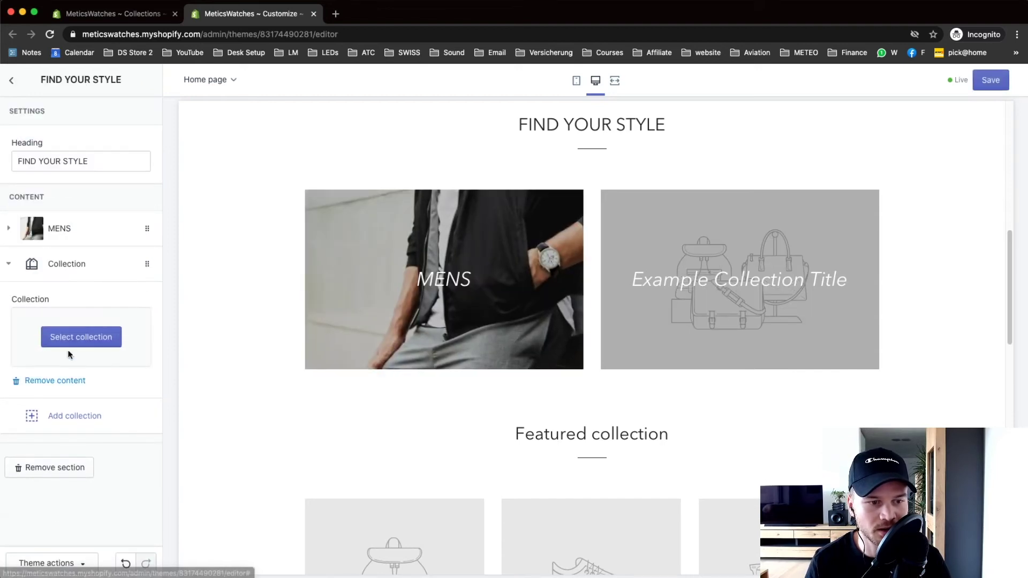
left_click(84, 341)
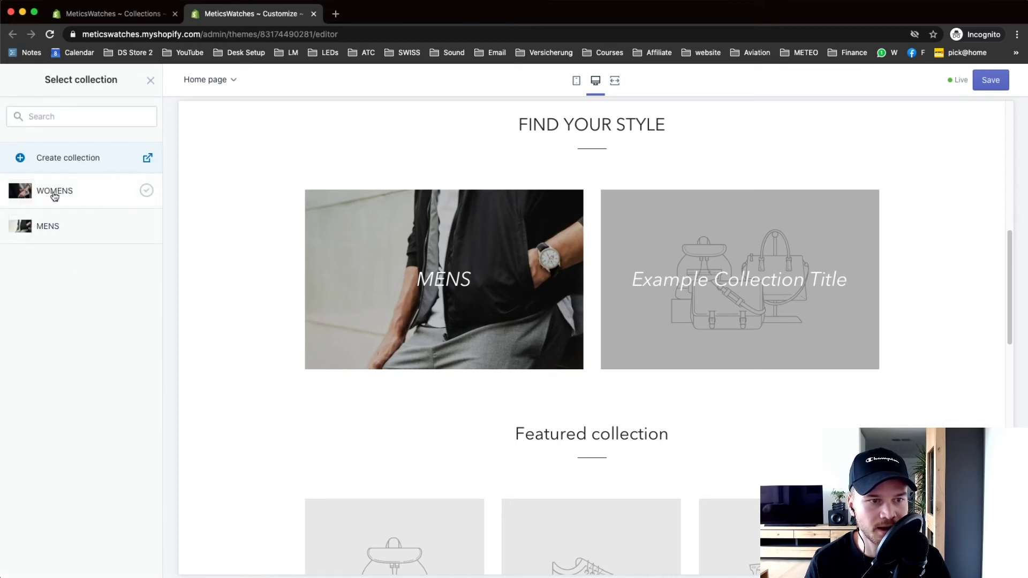
left_click(54, 194)
left_click(135, 563)
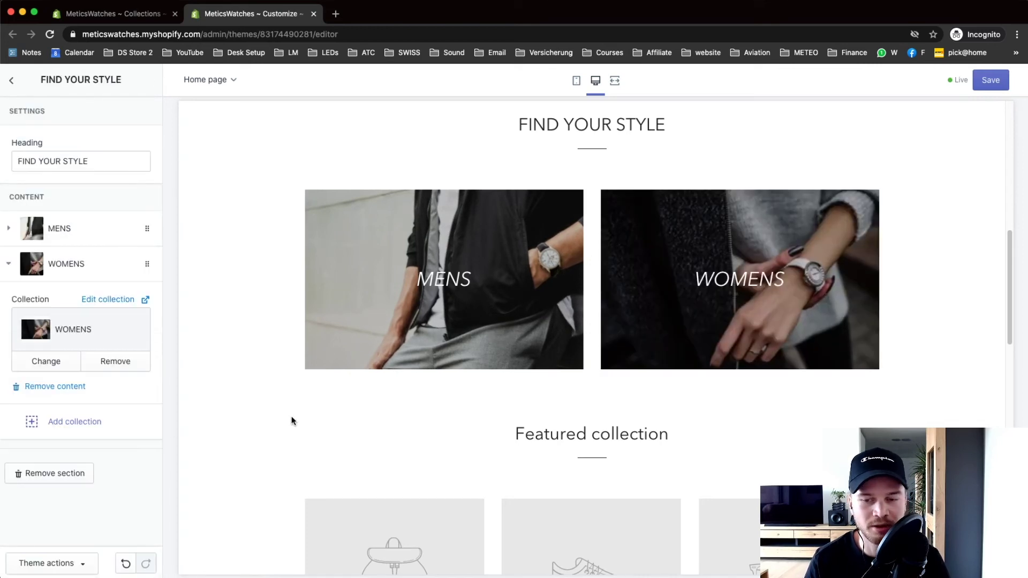
scroll(470, 268, "up", 1)
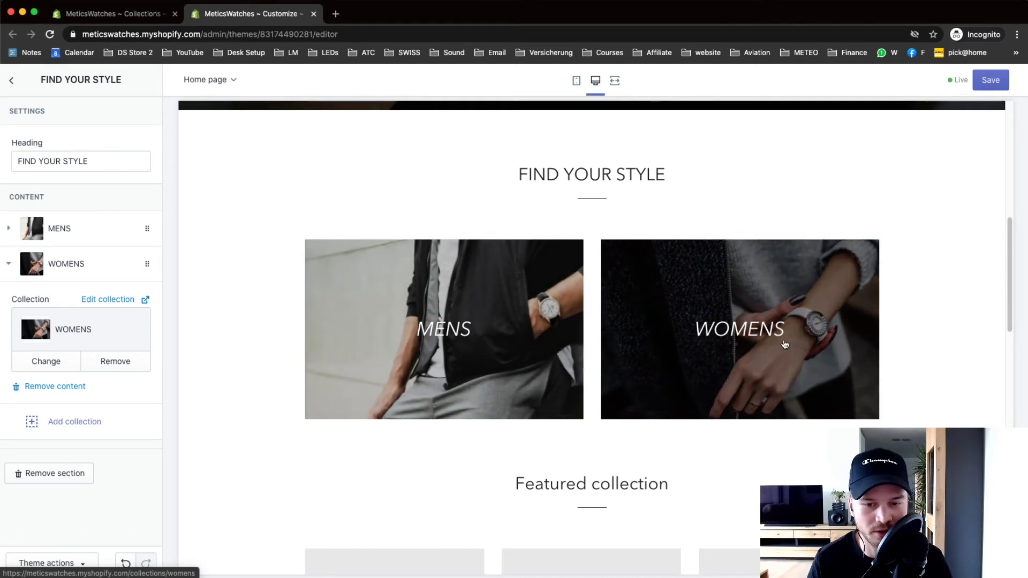
Return to the Sections list, scroll the preview to Featured collection, then open Collections admin.
left_click(11, 80)
scroll(698, 354, "down", 6)
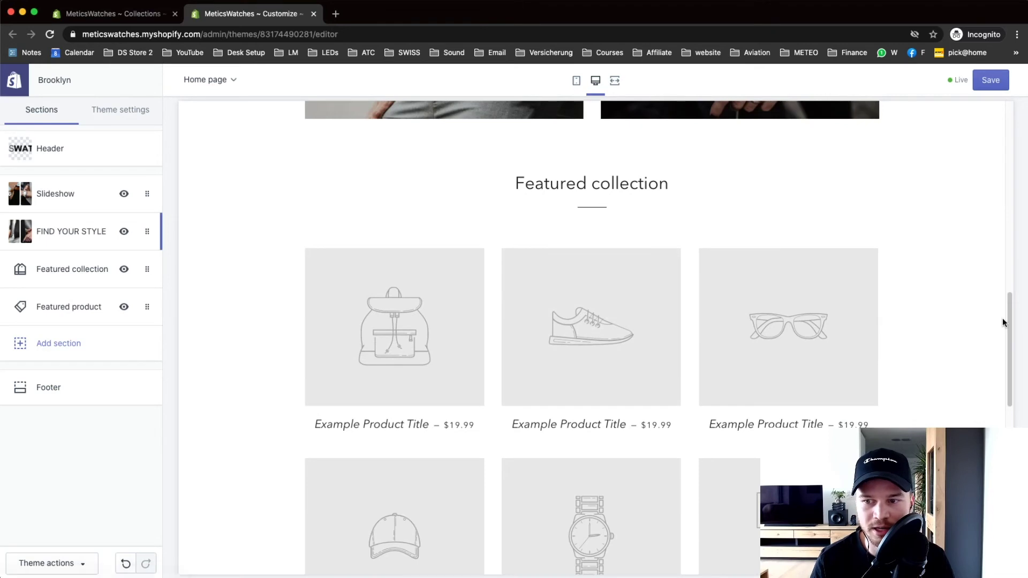
left_click_drag(1010, 322, 1013, 328)
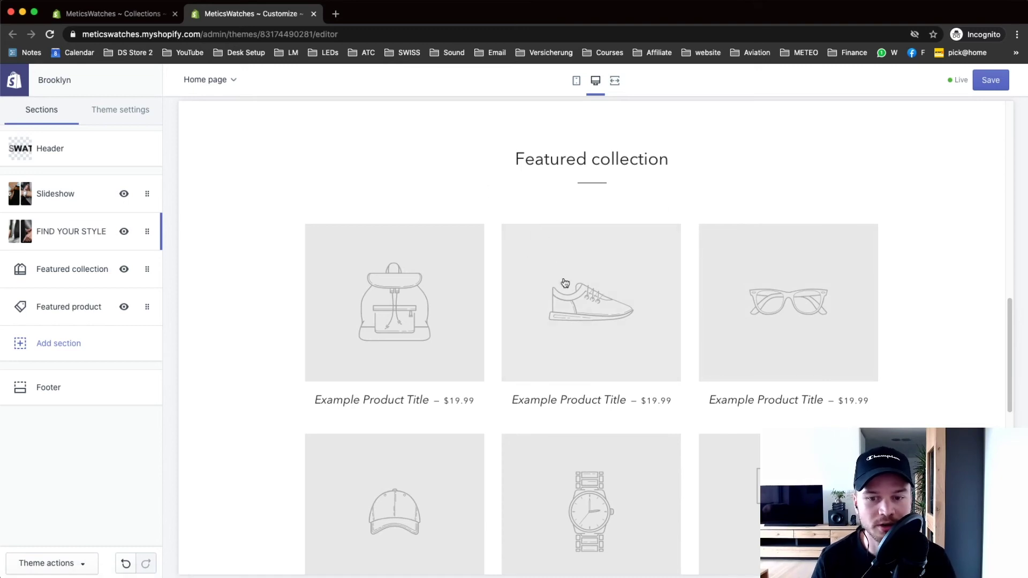
left_click(127, 15)
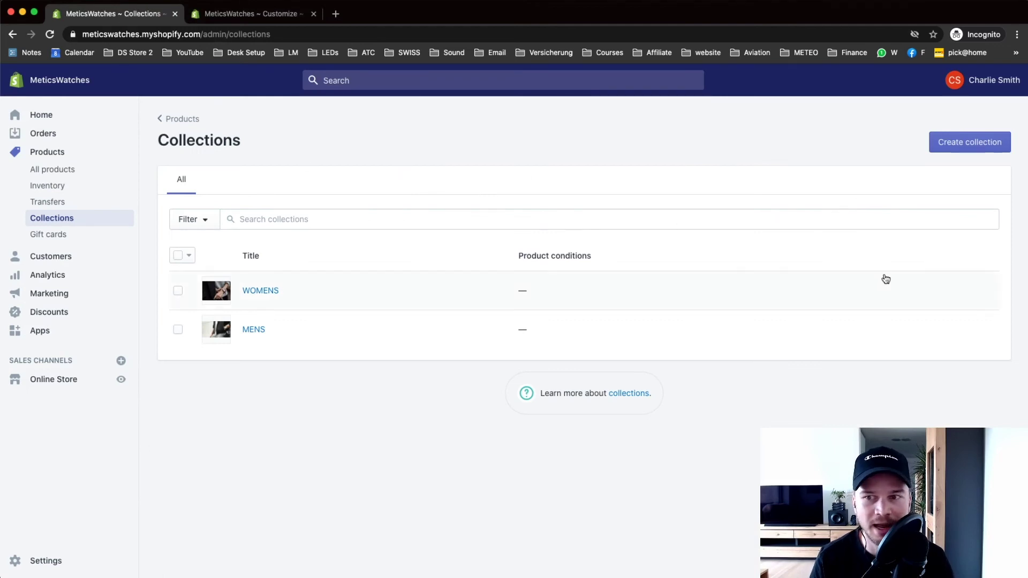
Create a new manual collection titled NEW ARRIVALS.
left_click(961, 142)
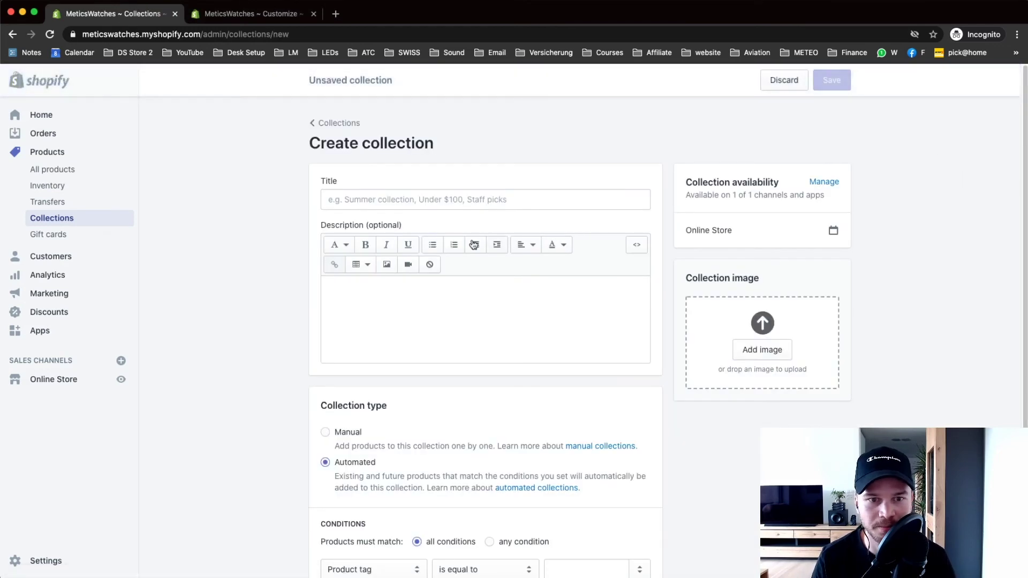
left_click(389, 198)
type("A")
key("BackSpace")
type("N")
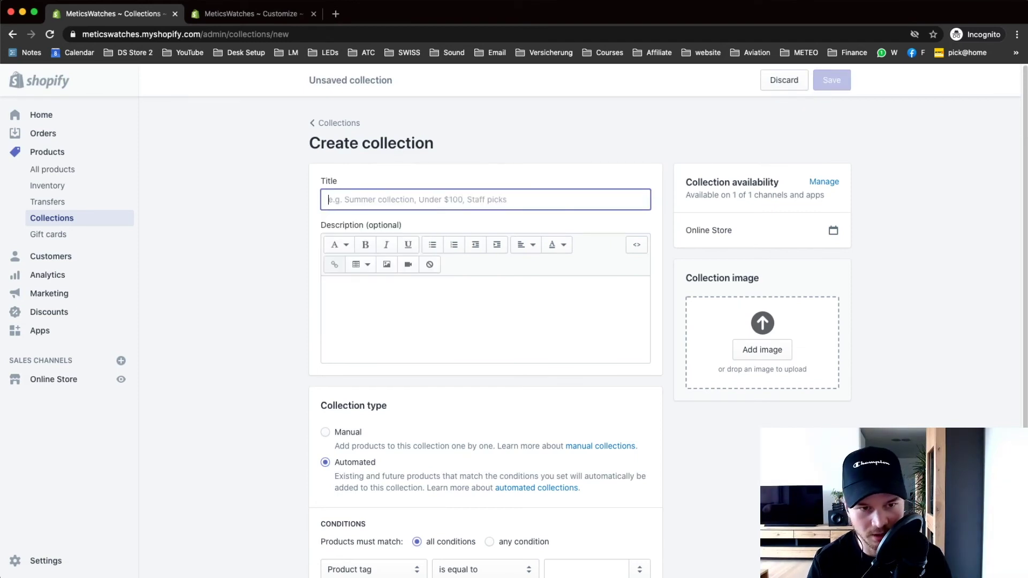
type("EW ARRIVALS")
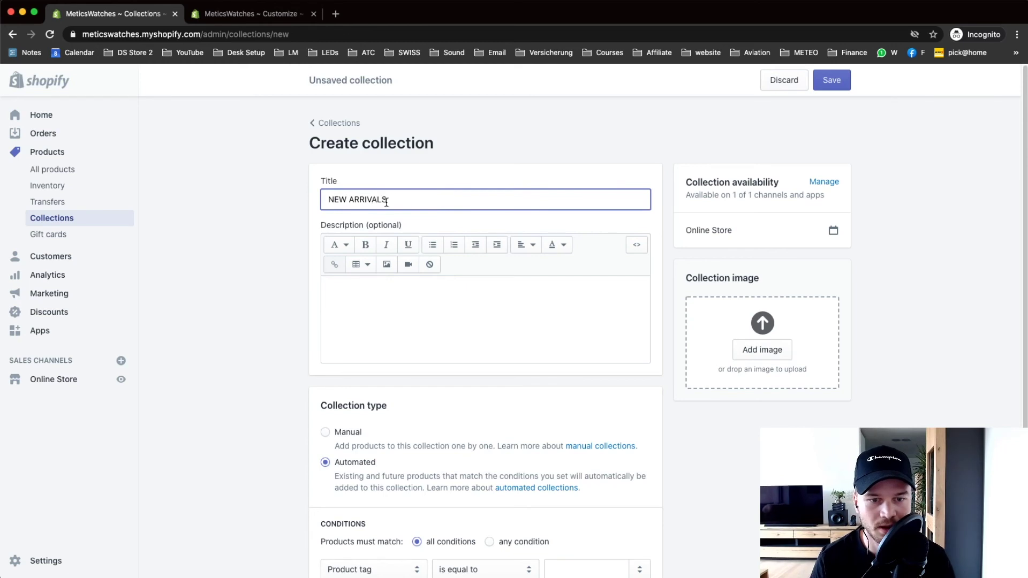
left_click(401, 328)
scroll(202, 310, "down", 2)
left_click(333, 339)
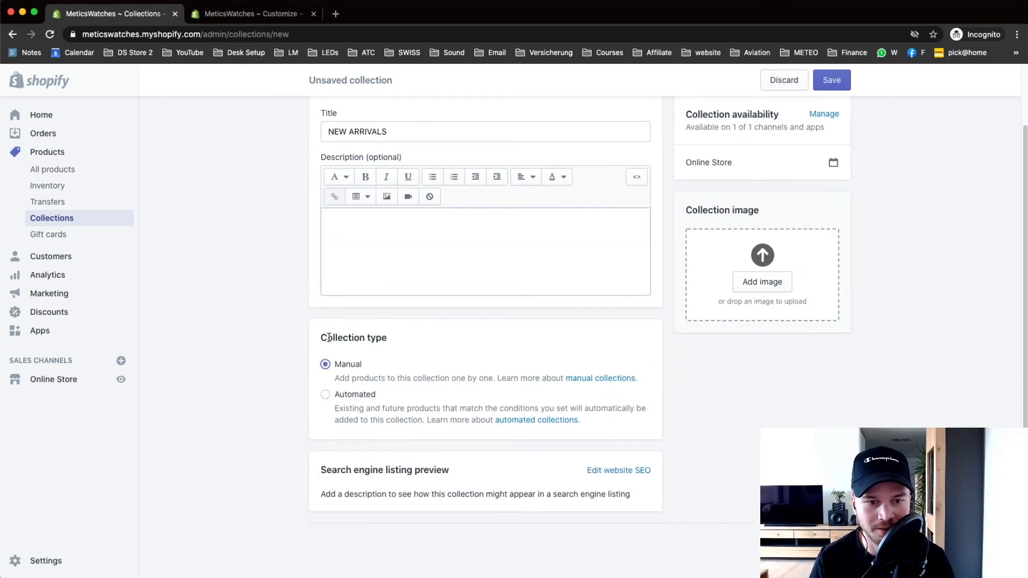
Give NEW ARRIVALS the 1.jpg watch photo and return to the Collections list.
left_click(765, 284)
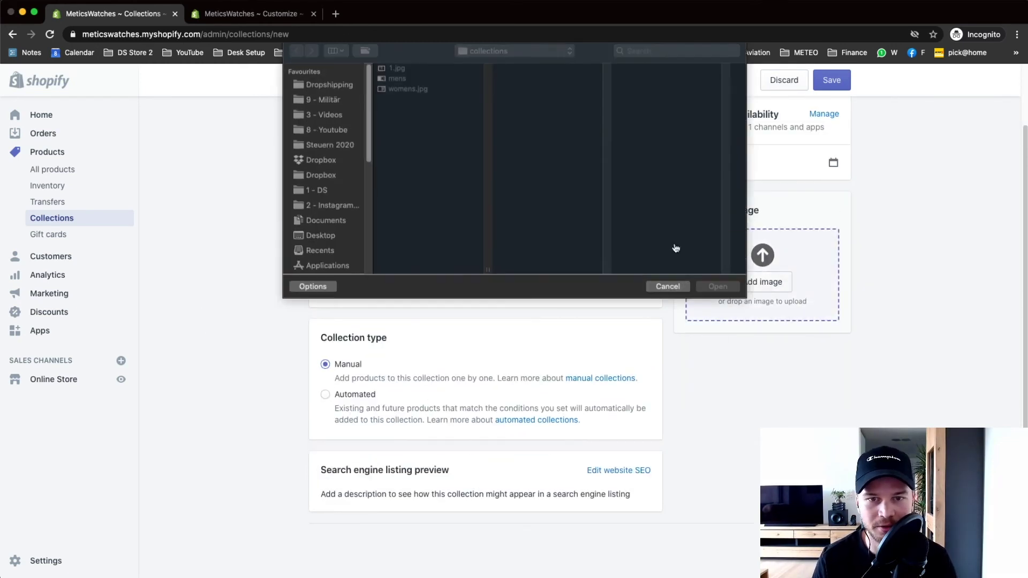
left_click(410, 72)
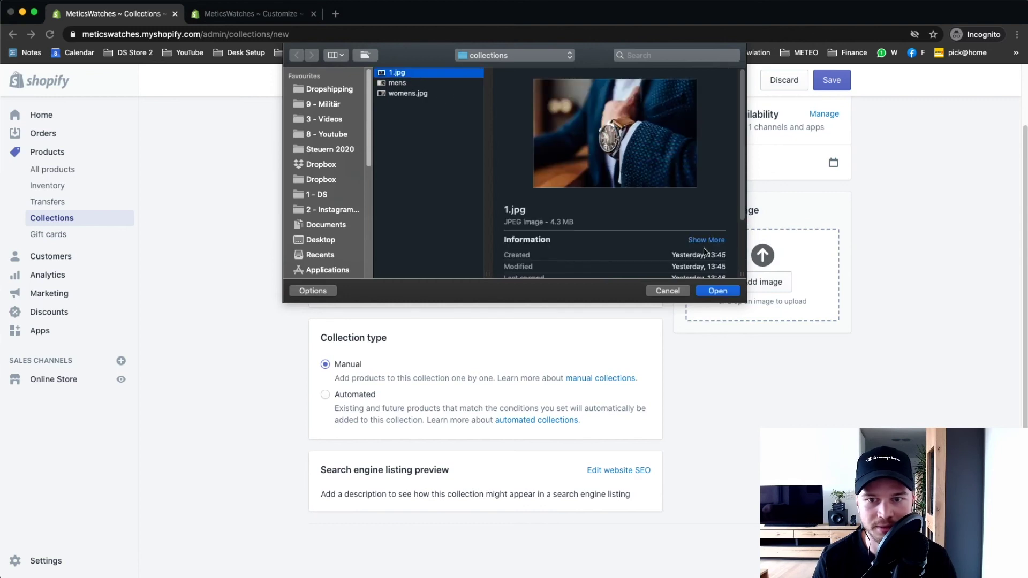
left_click(717, 290)
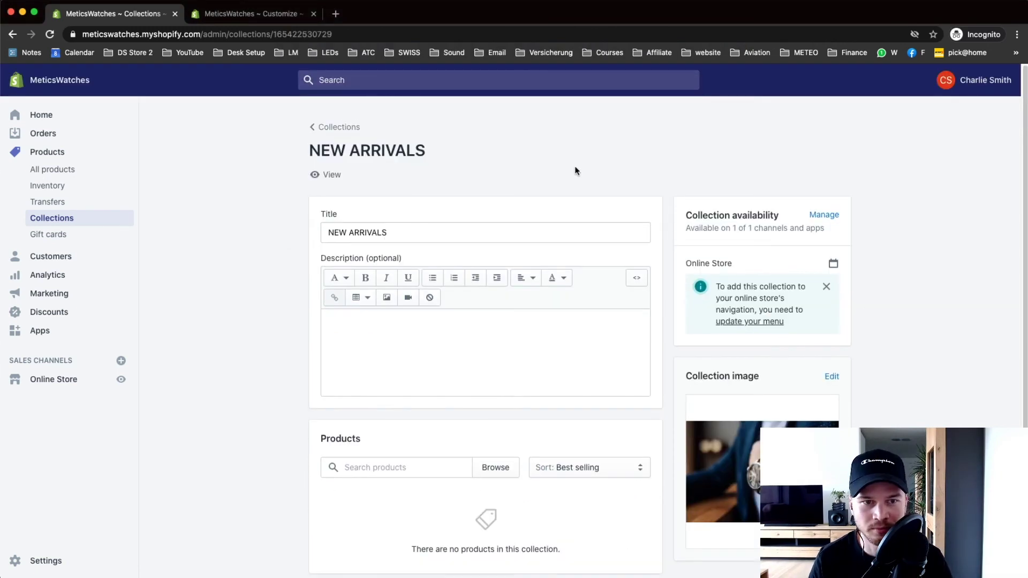
left_click(321, 127)
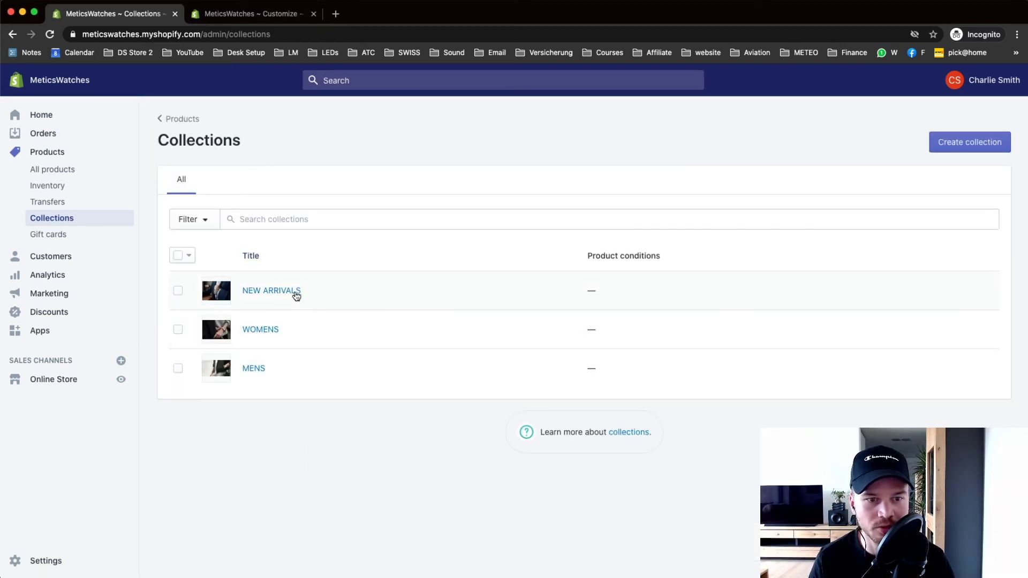
Change the Featured collection section heading to NEW ARRIVALS.
left_click(249, 14)
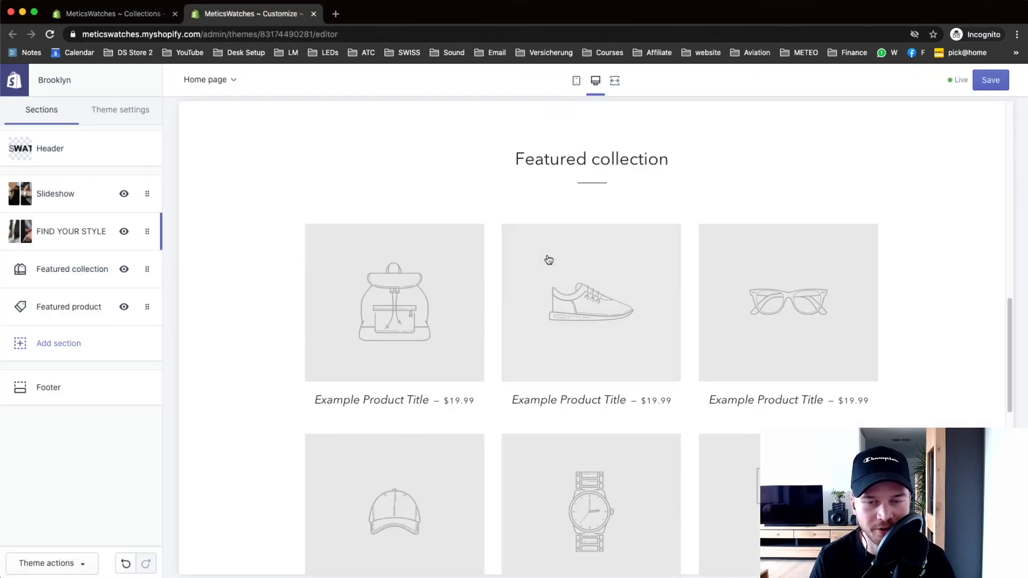
left_click(58, 270)
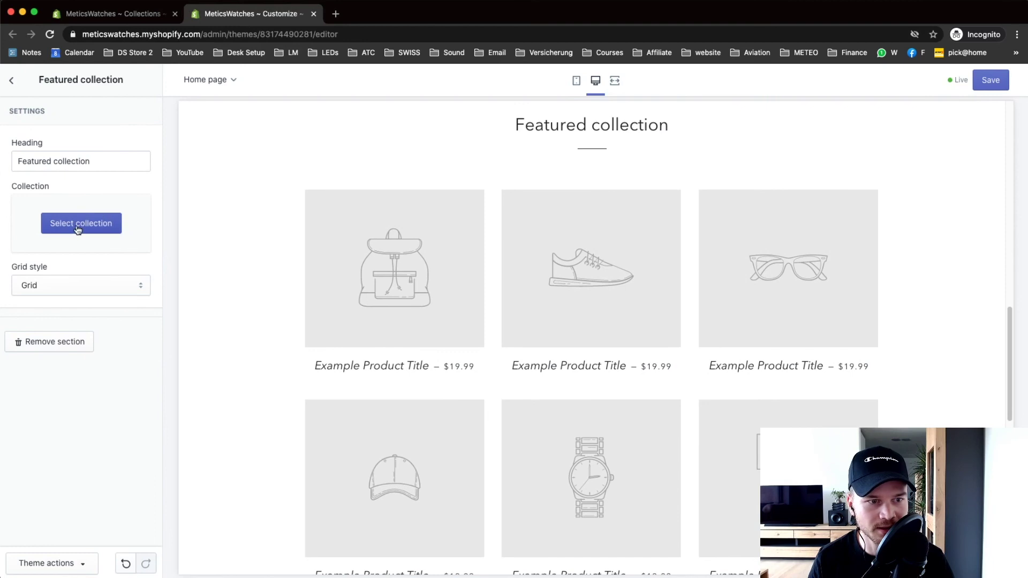
triple_click(83, 163)
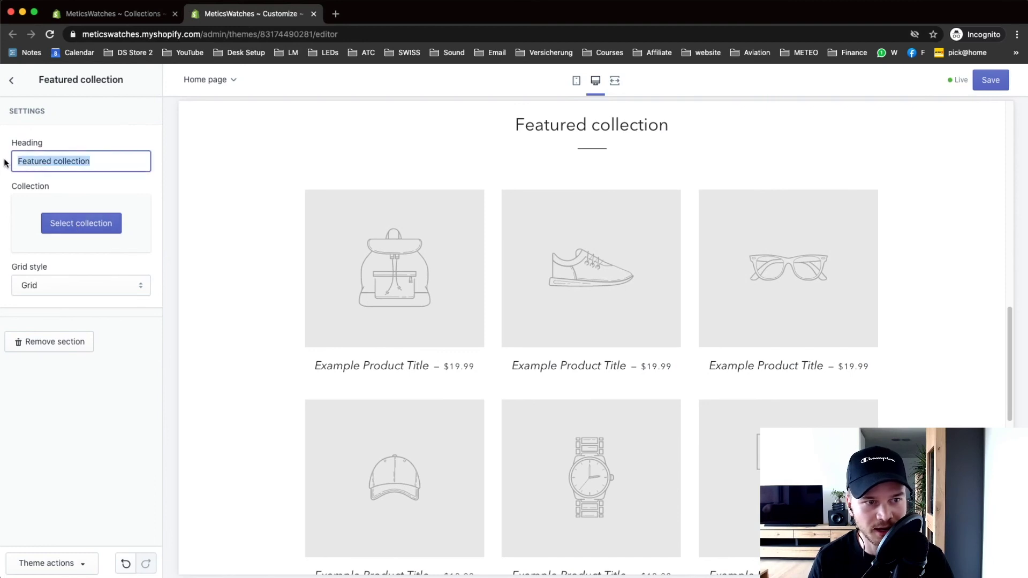
type("NEW ARRIVALS")
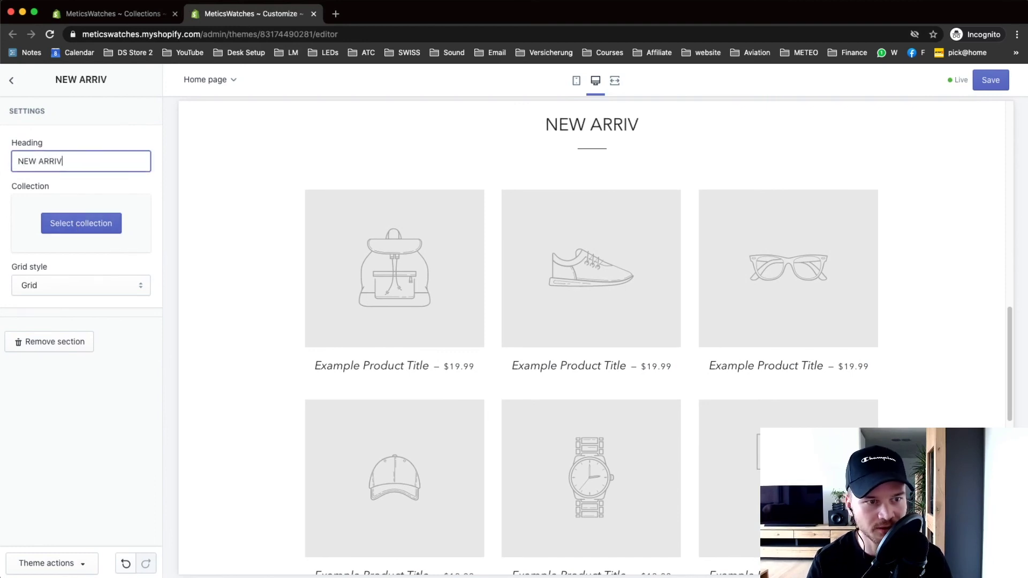
Link the featured section to the NEW ARRIVALS collection and save the home page.
left_click(78, 229)
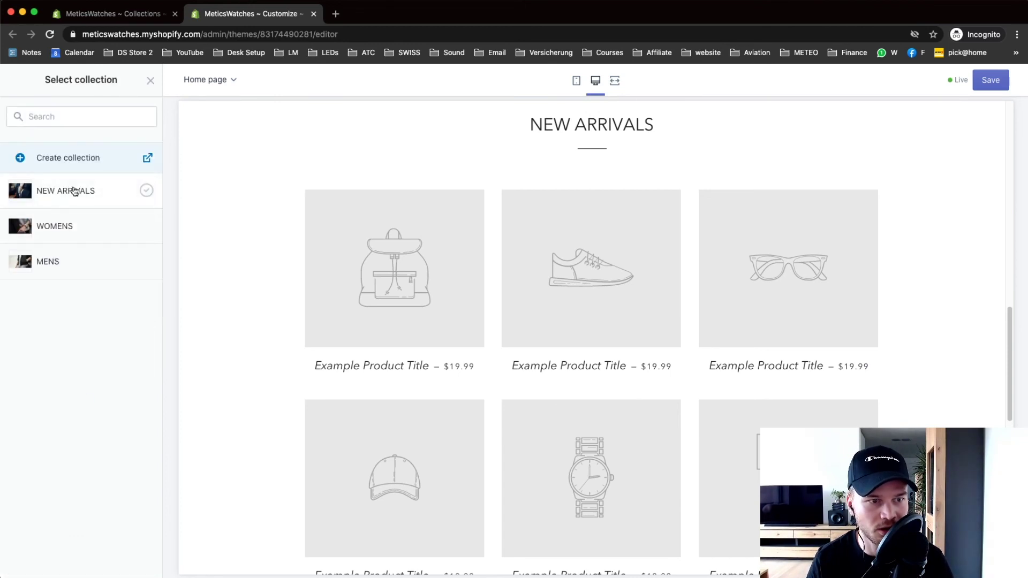
left_click(75, 191)
left_click(136, 563)
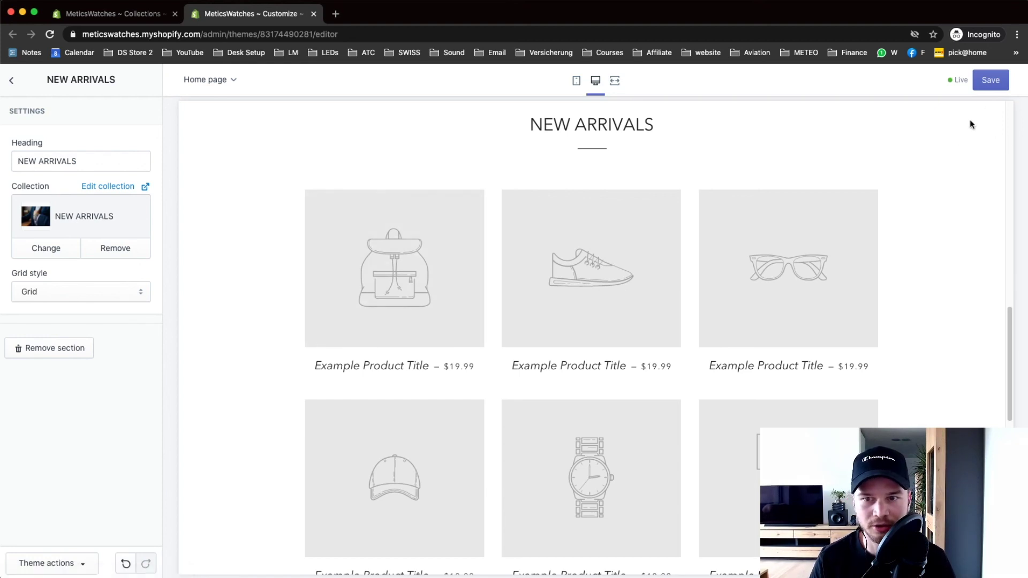
left_click(984, 84)
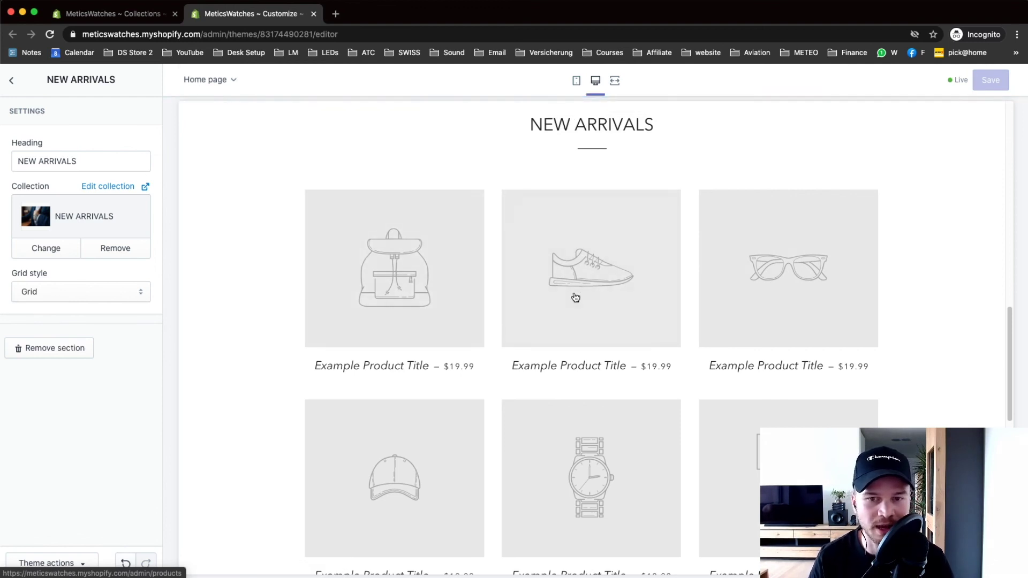
scroll(521, 300, "down", 2)
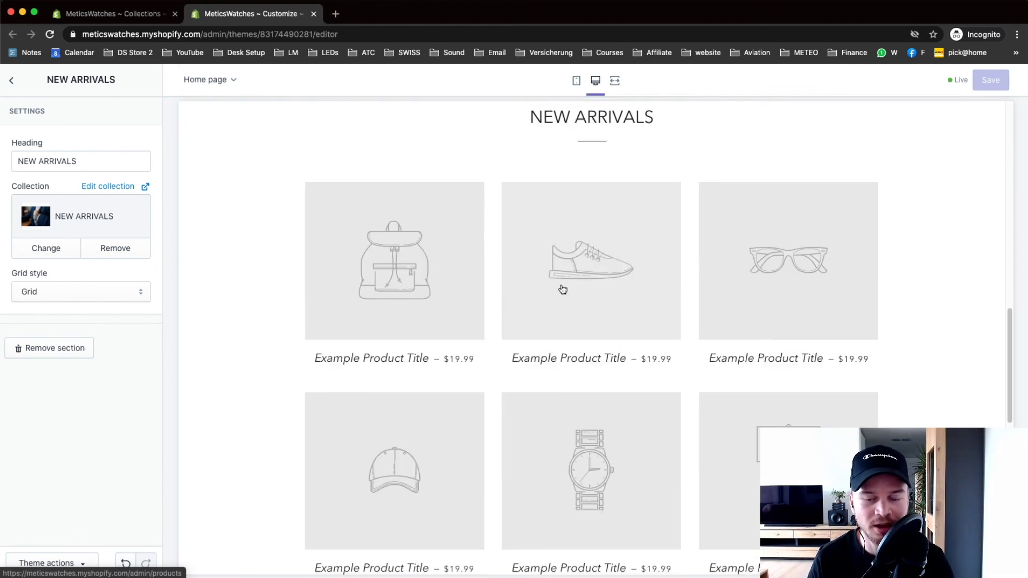